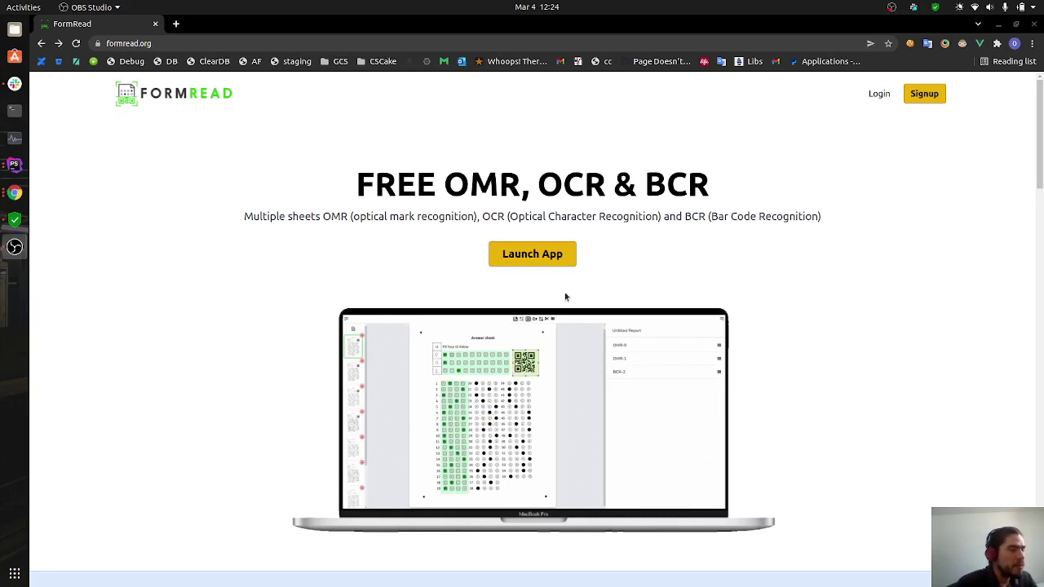
Launch the FormRead web app from formread.org.
left_click(537, 258)
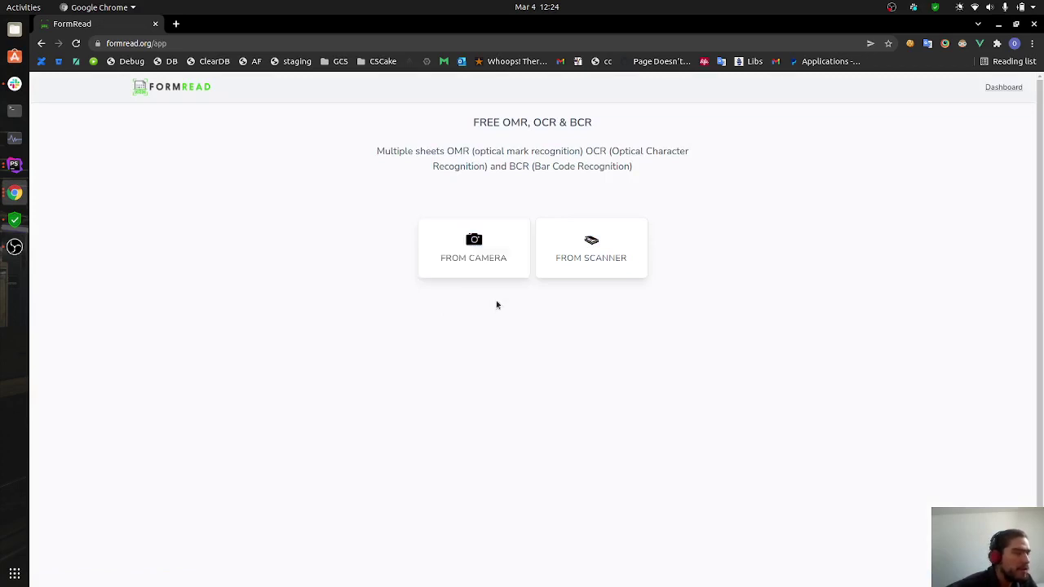
Load the scanned images page-0001 through page-0010 and browse the first two sheets.
left_click(590, 241)
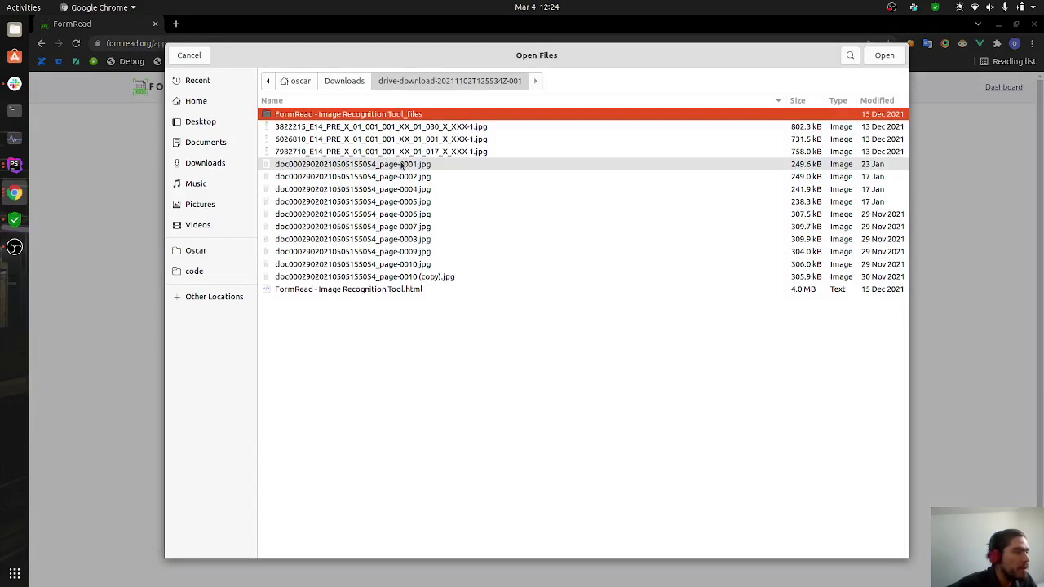
left_click(401, 164)
left_click(419, 265, "shift")
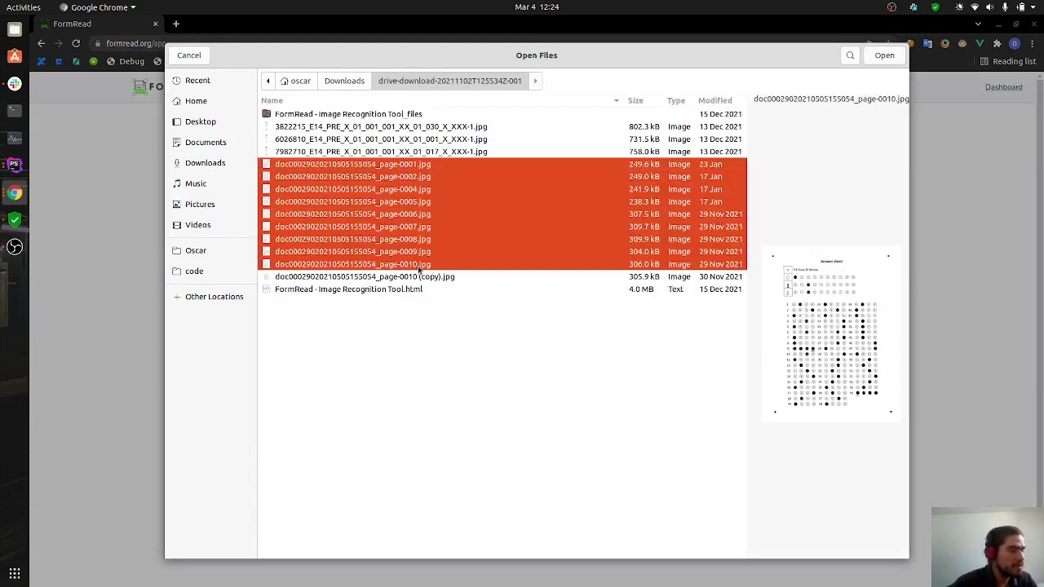
key("Return")
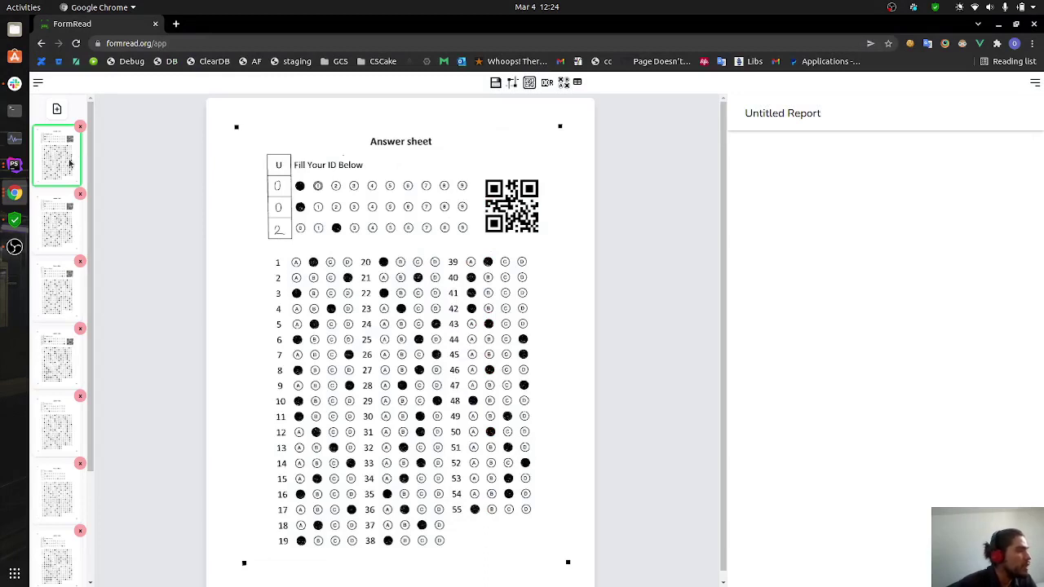
left_click(60, 232)
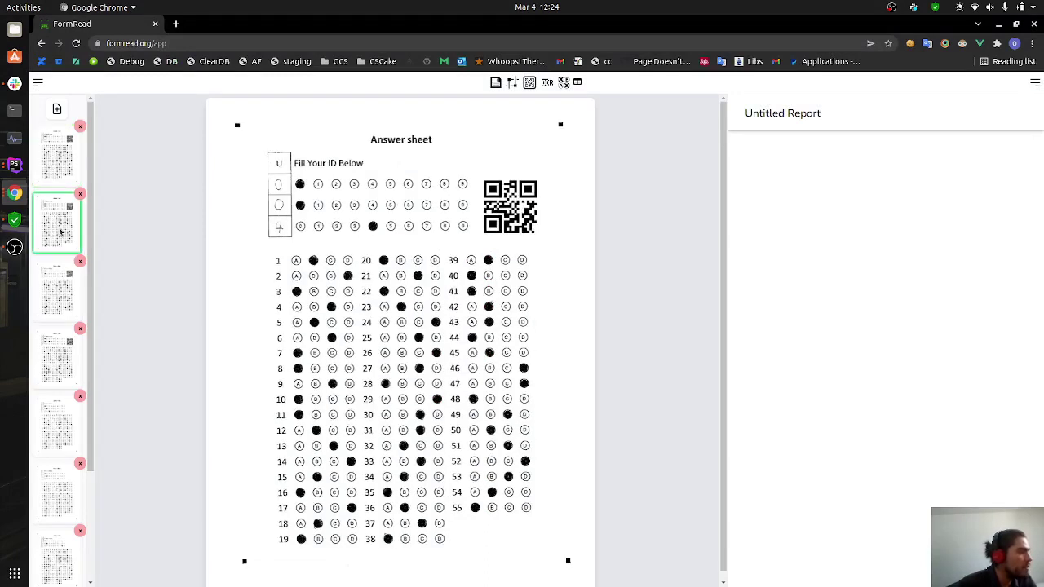
left_click(59, 171)
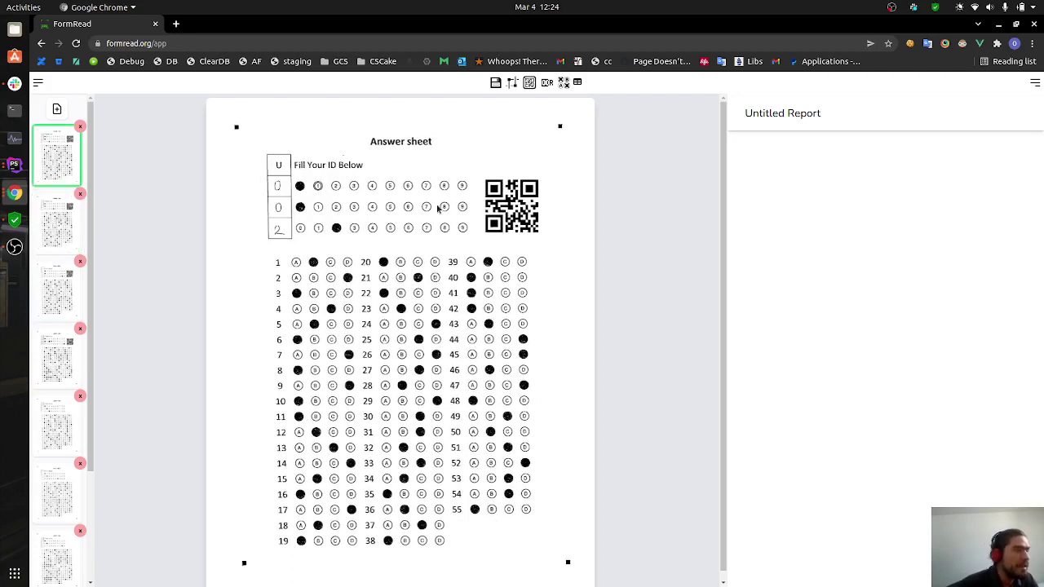
Draw a barcode area around the sheet's QR code and rename it from BCR-0 to QR.
left_click(529, 82)
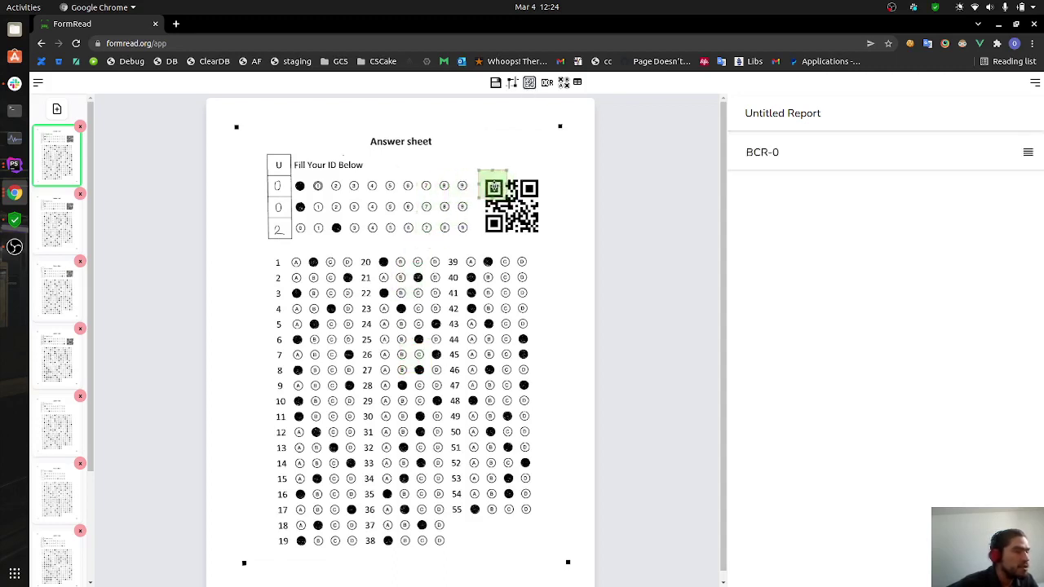
left_click_drag(477, 170, 546, 237)
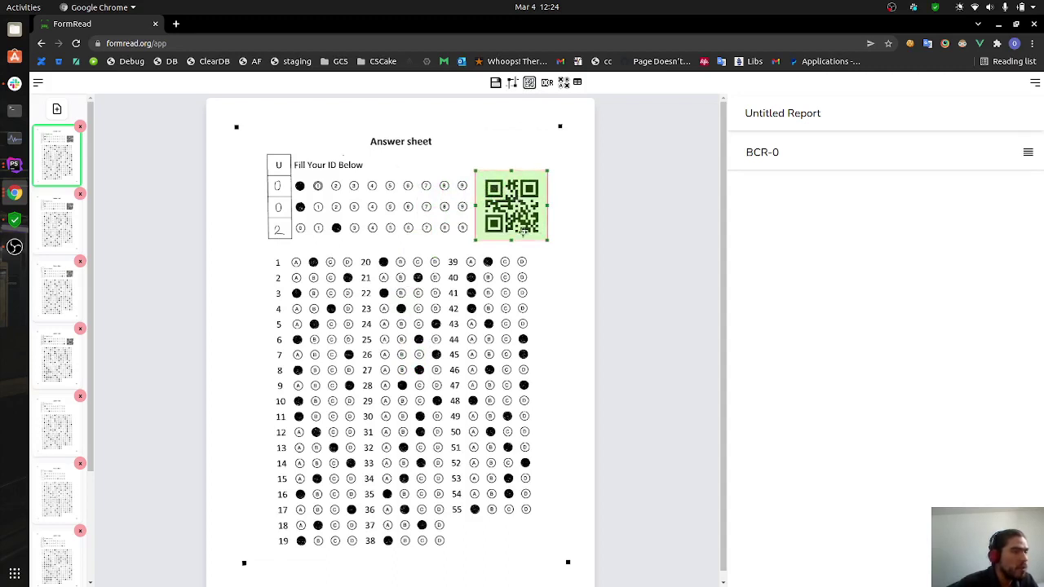
left_click(794, 153)
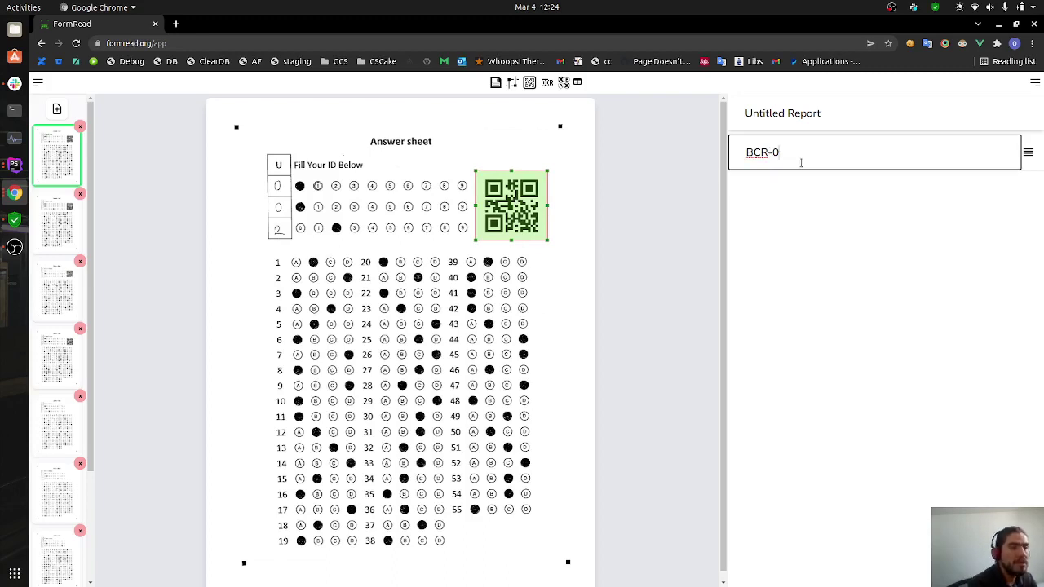
key("BackSpace")
key("BackSpace")
key("BackSpace")
key("BackSpace")
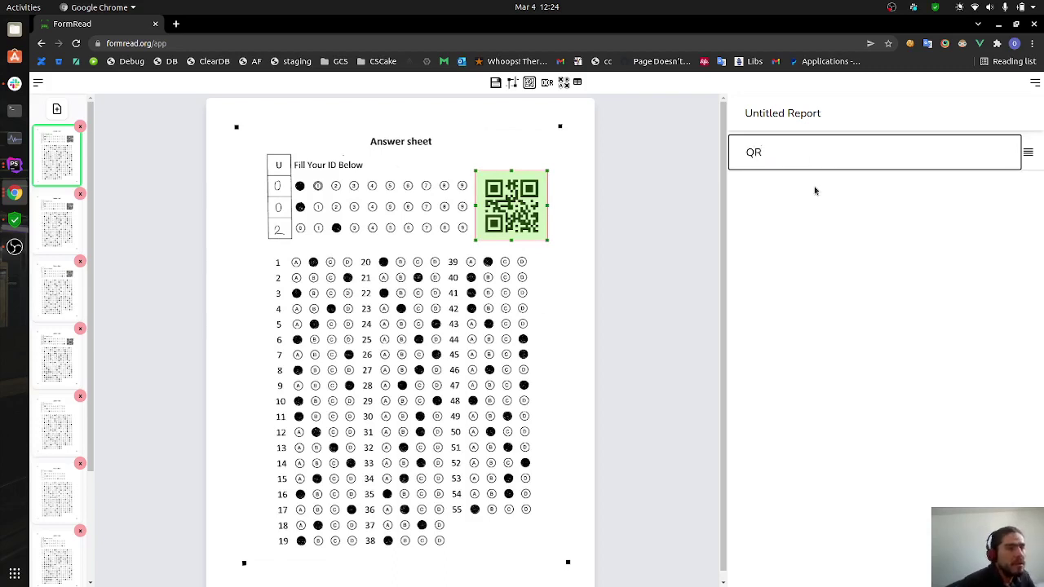
left_click(813, 192)
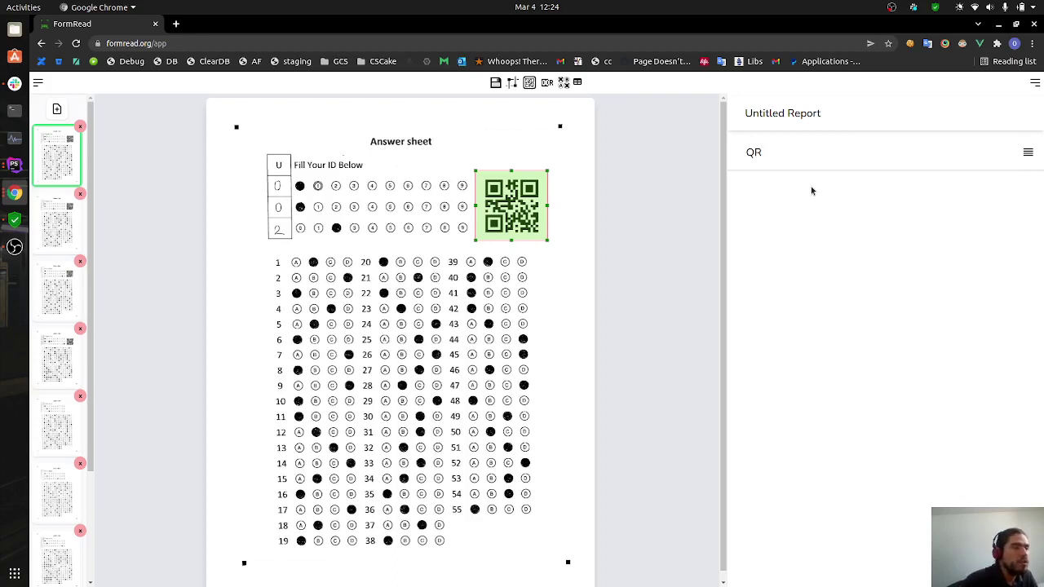
Place a text area on the Answer sheet title, name it tittle, and view the results table.
left_click(546, 82)
left_click_drag(412, 358, 422, 144)
left_click(742, 182)
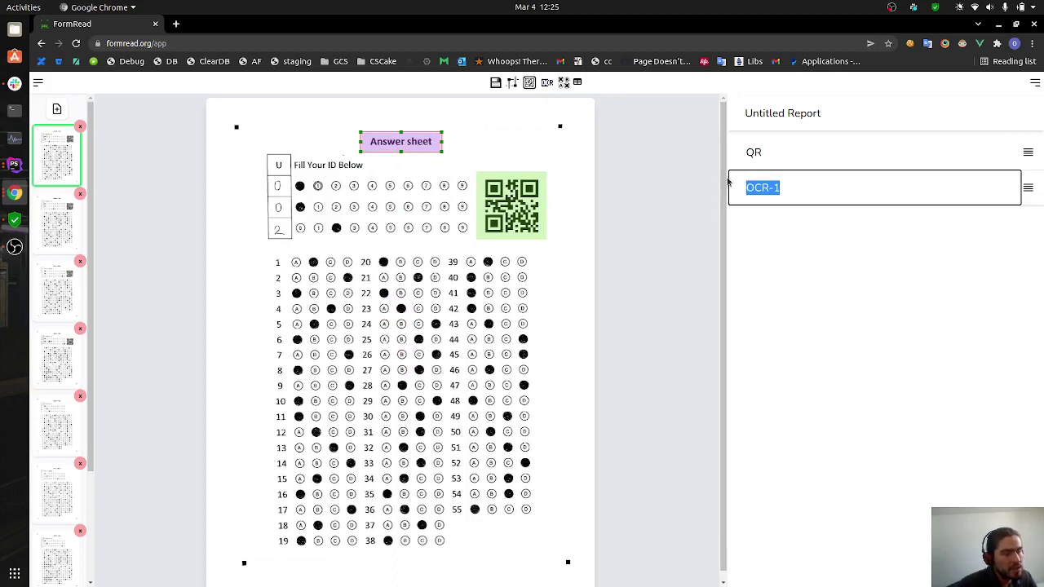
type("t")
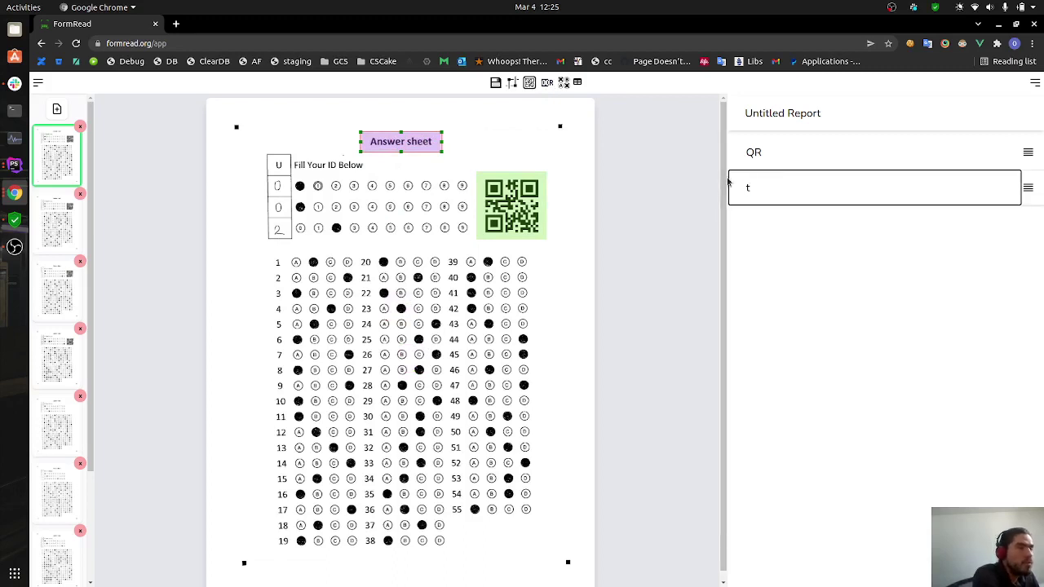
type("ittle")
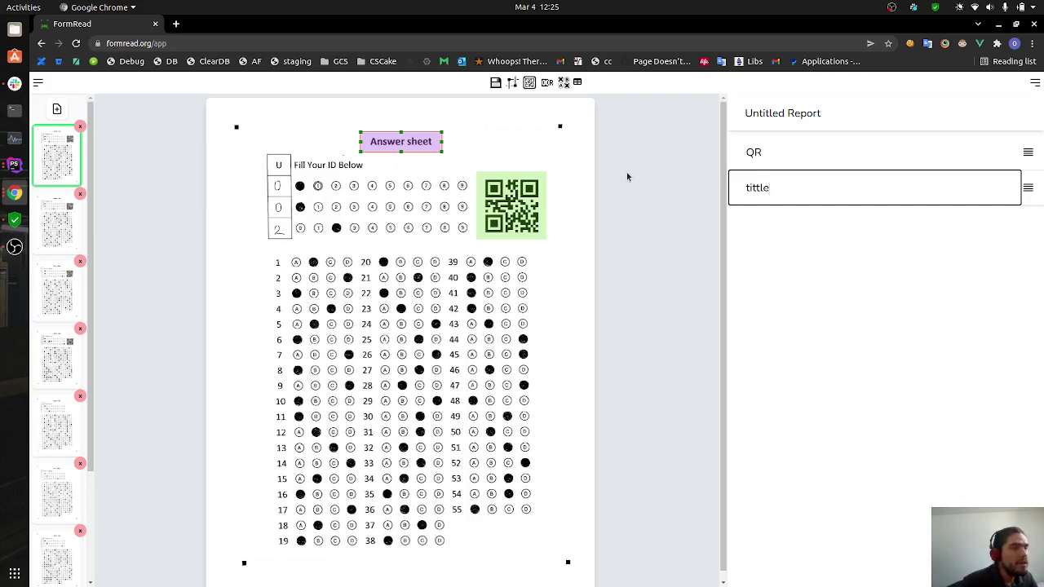
left_click(626, 172)
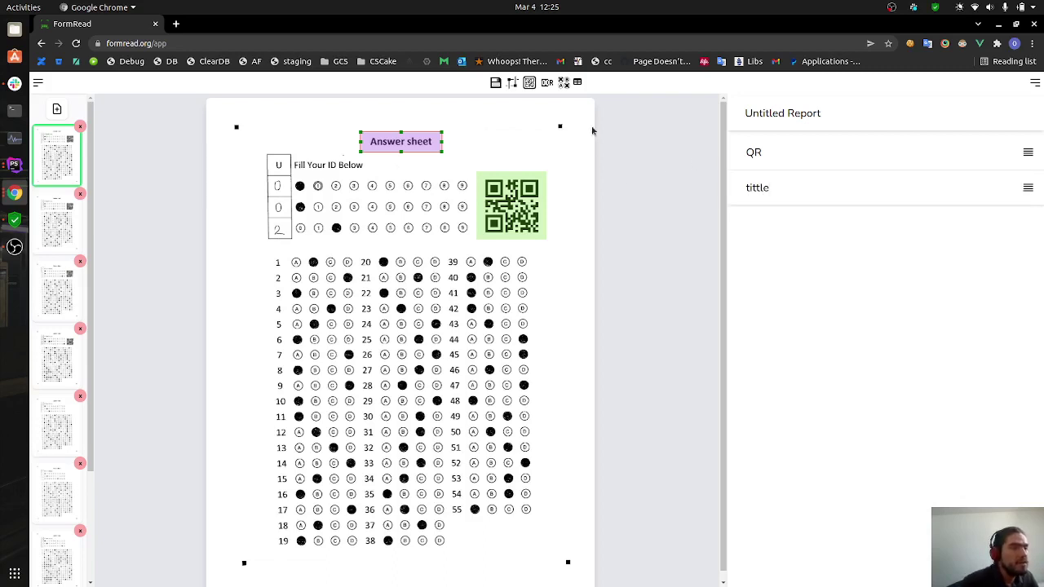
left_click(578, 83)
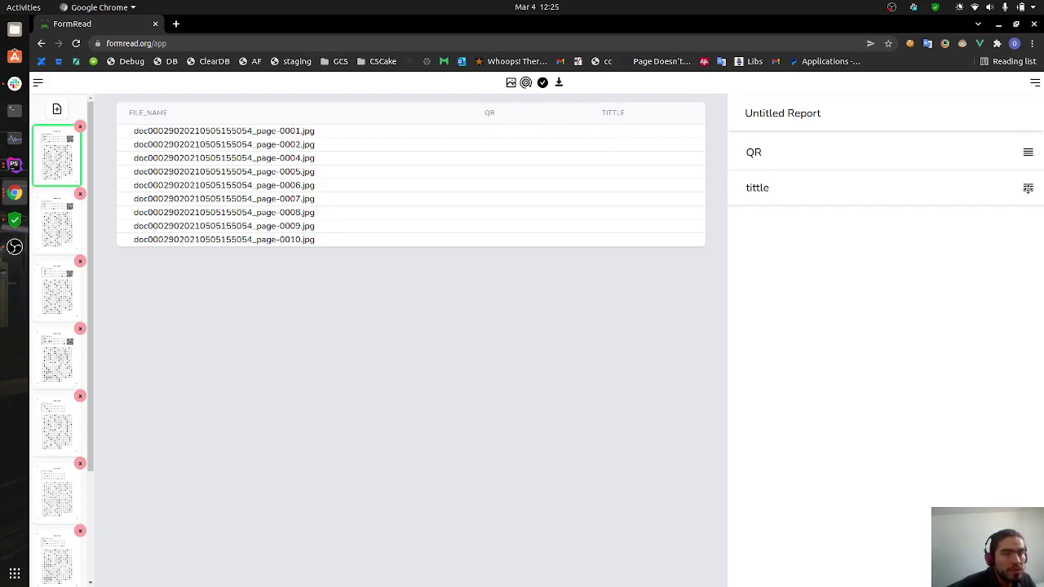
Move the tittle field ahead of QR in the report and return to the image view.
left_click_drag(1028, 187, 1025, 155)
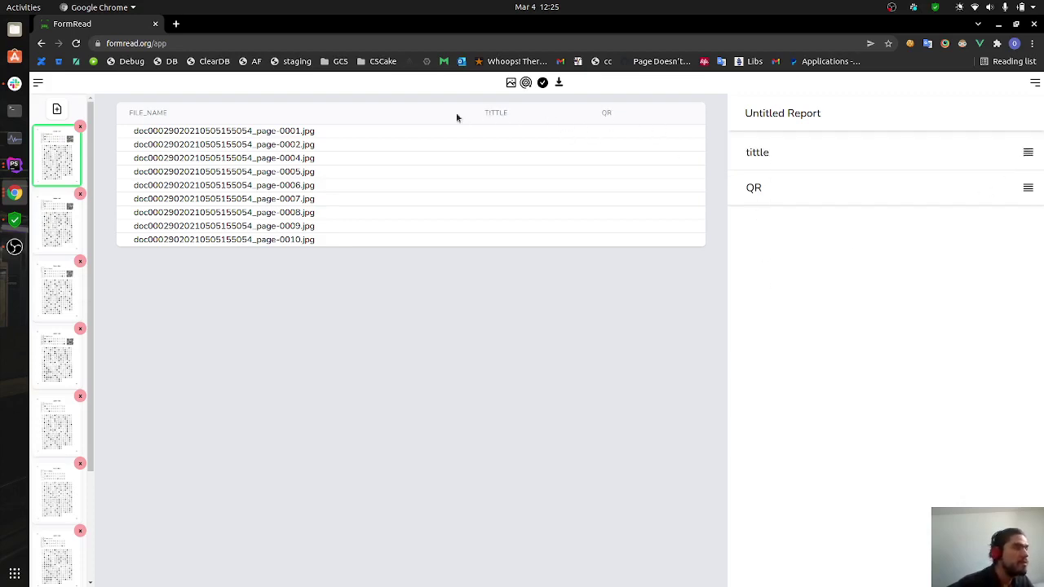
left_click(511, 83)
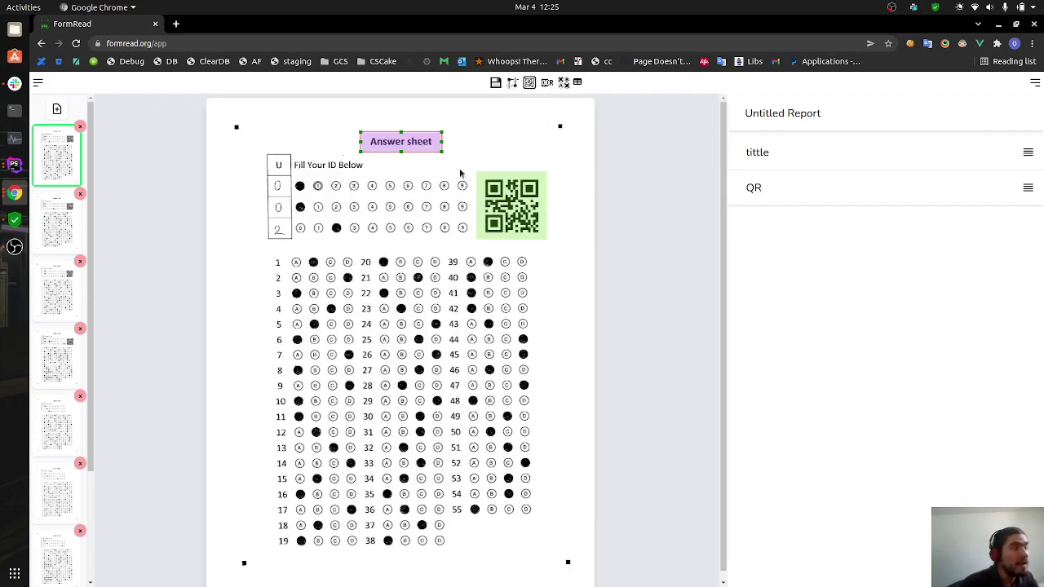
Cover all three rows of ID bubbles with a bubble area renamed from OMR-2 to ID.
left_click(563, 82)
left_click_drag(414, 358, 471, 235)
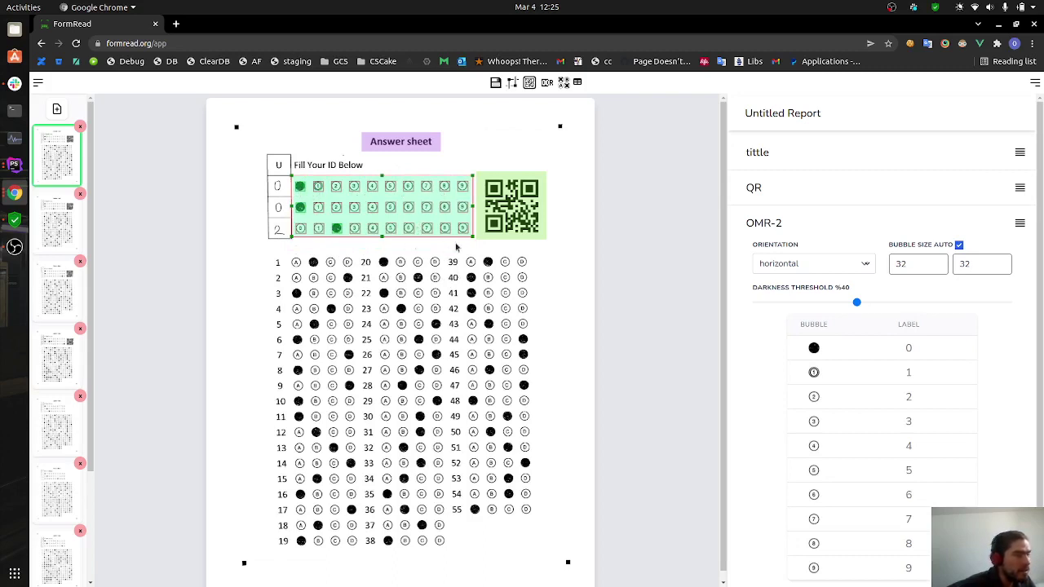
left_click_drag(472, 236, 474, 238)
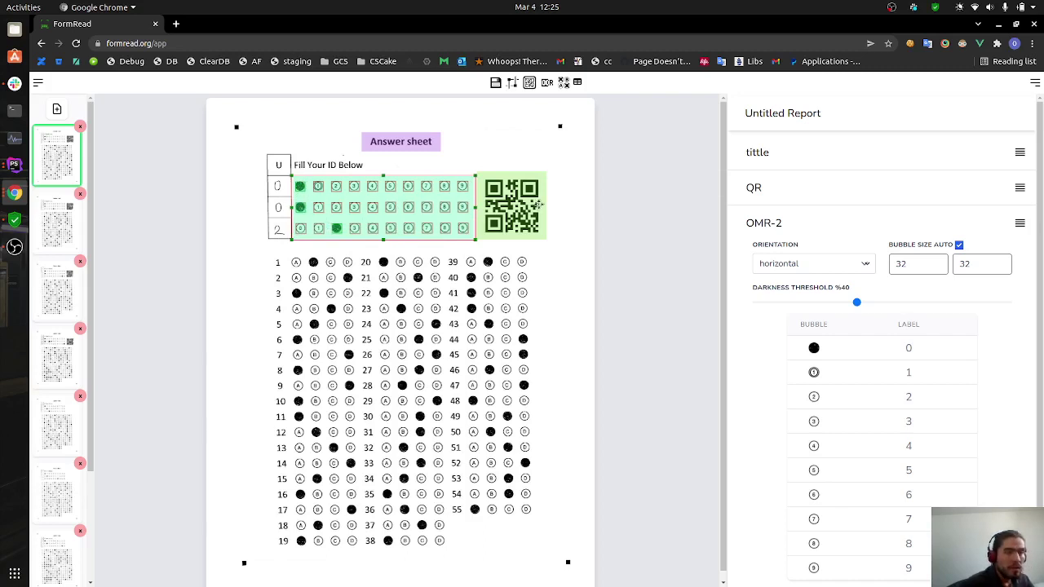
double_click(804, 223)
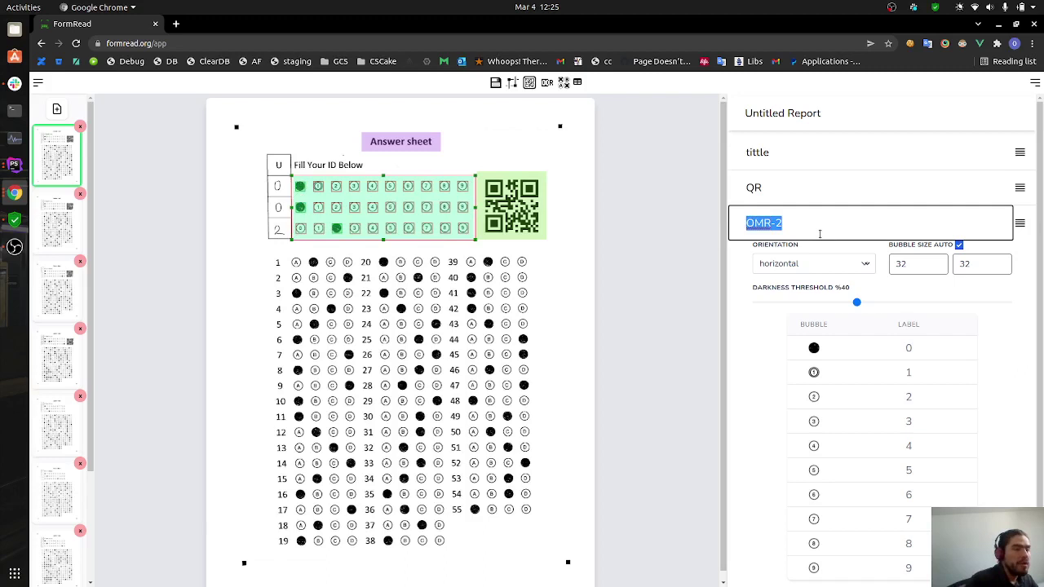
type("id")
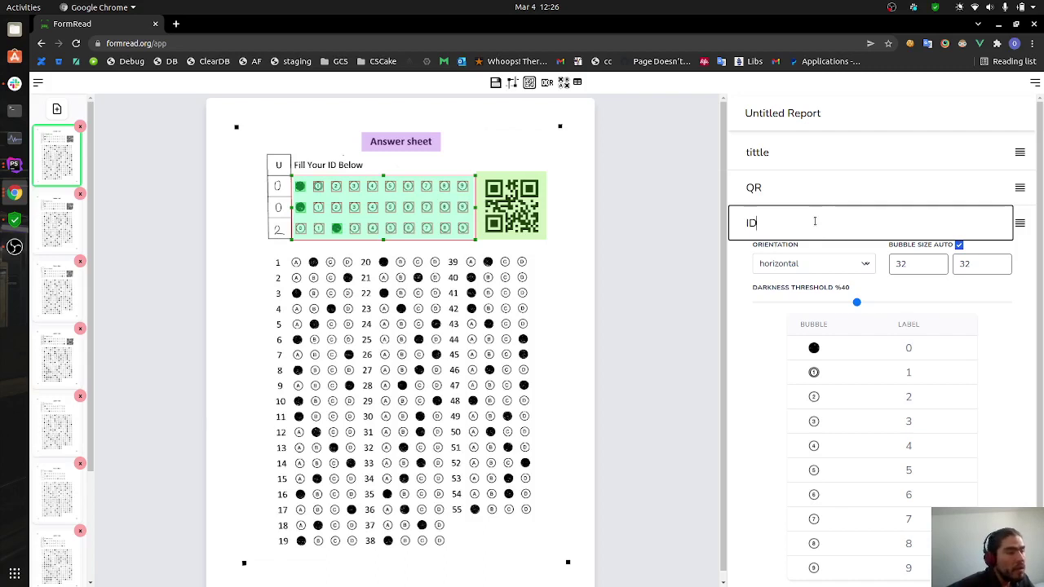
key("Return")
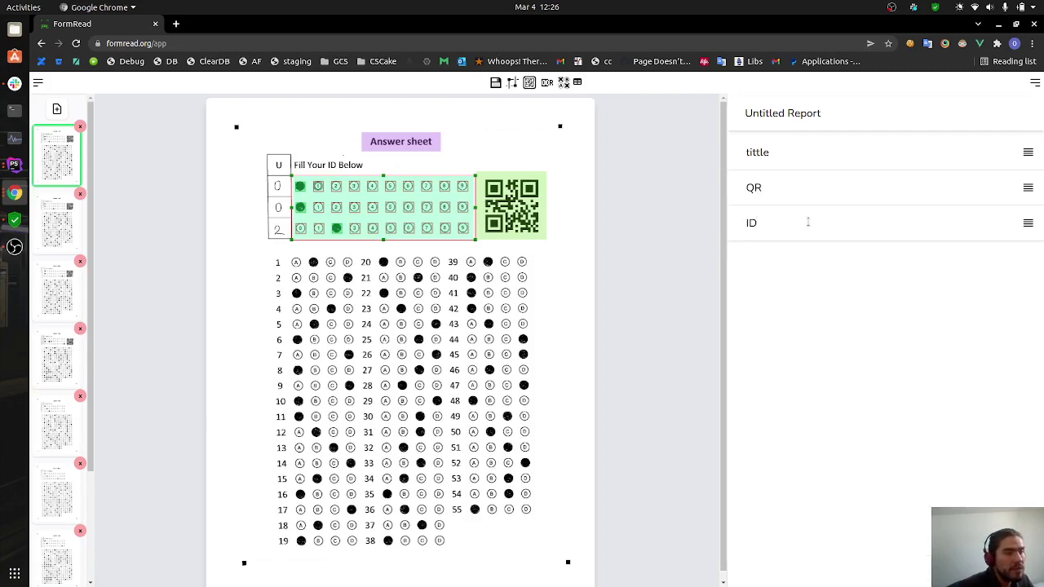
left_click(808, 222)
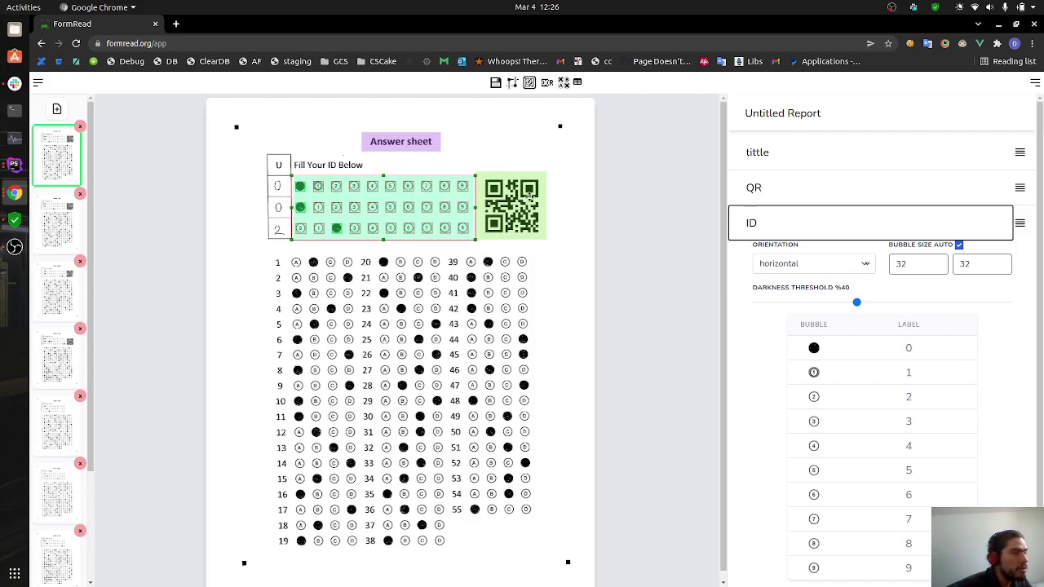
left_click(852, 271)
left_click(816, 293)
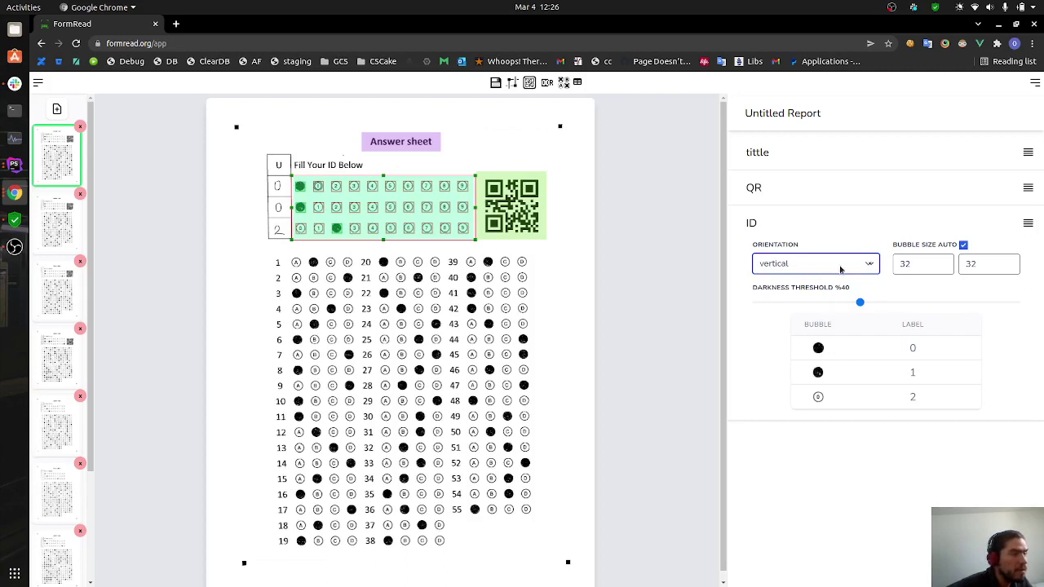
left_click(832, 268)
left_click(811, 280)
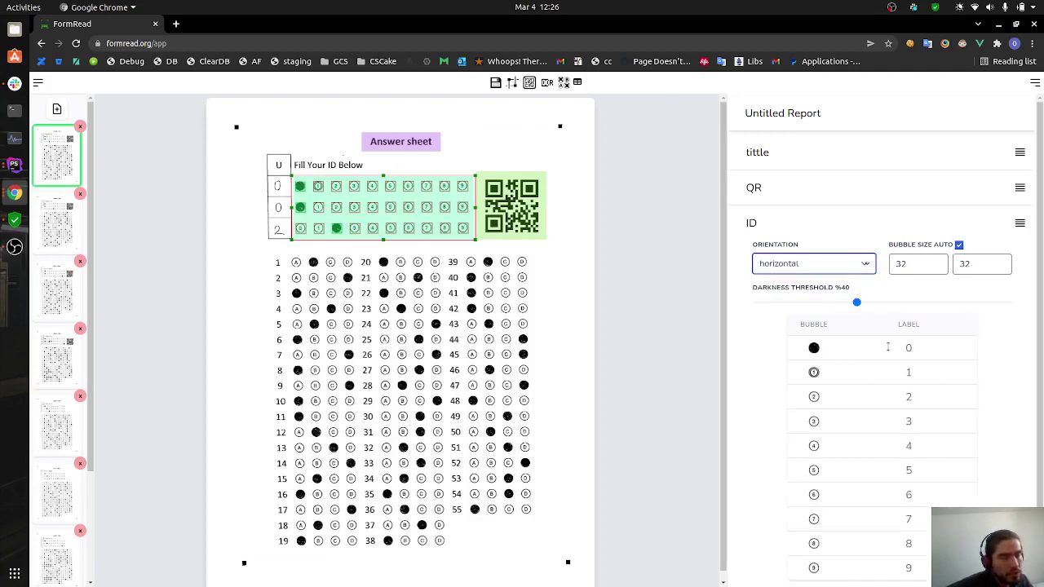
scroll(887, 347, "down", 1)
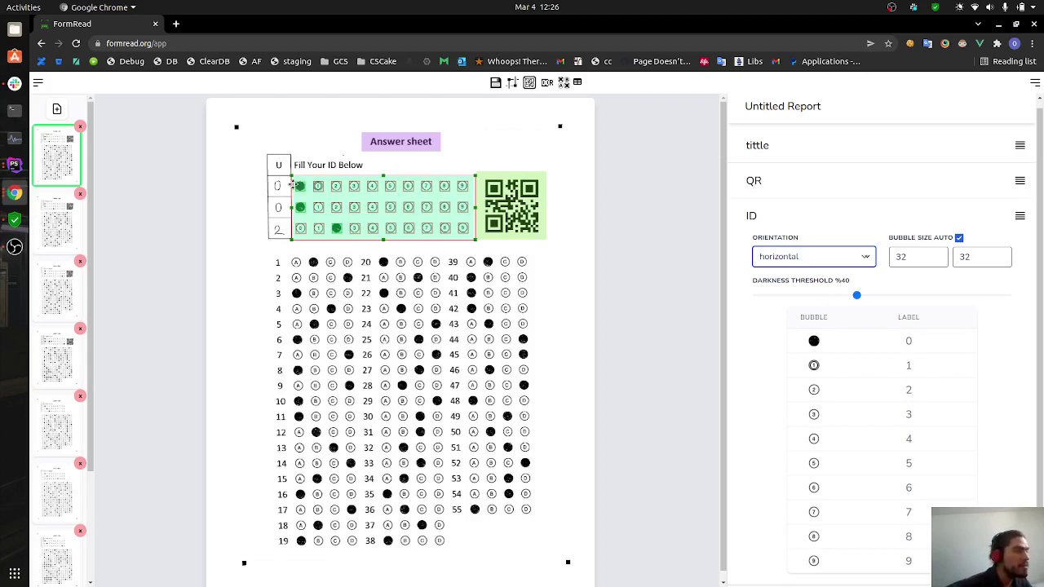
left_click_drag(857, 298, 755, 296)
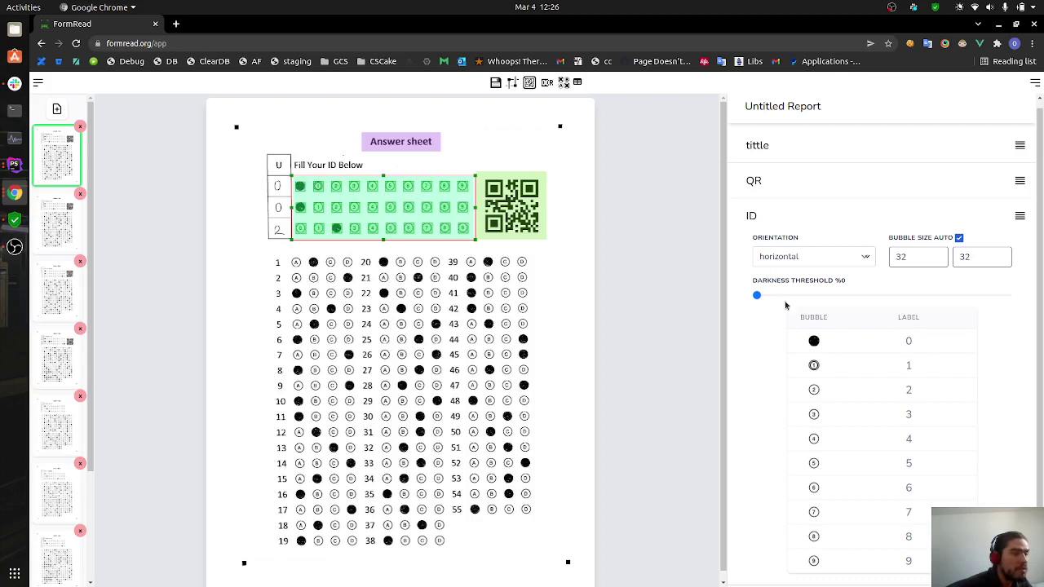
left_click_drag(758, 299, 1015, 298)
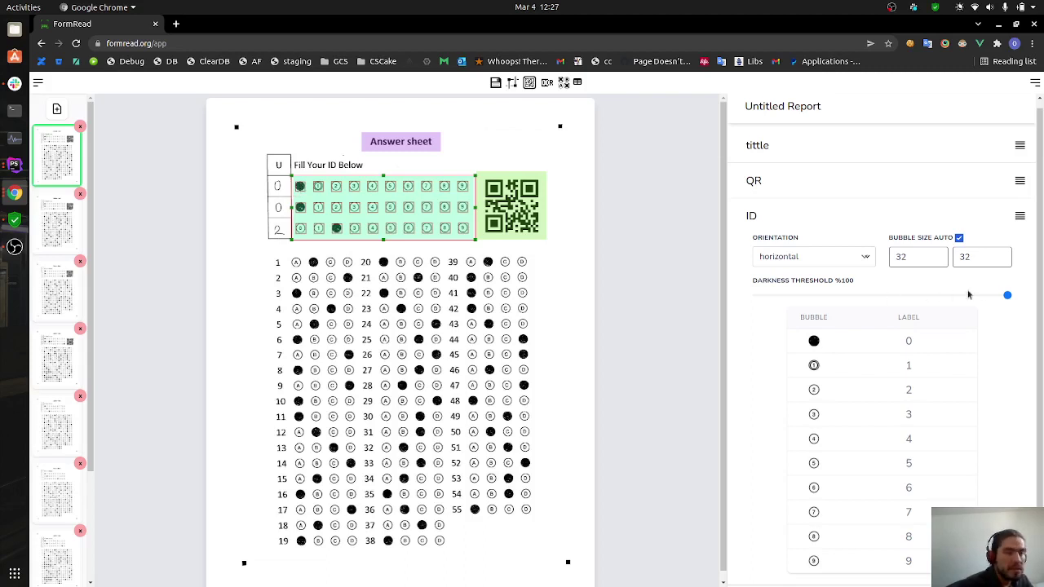
left_click_drag(1008, 296, 857, 296)
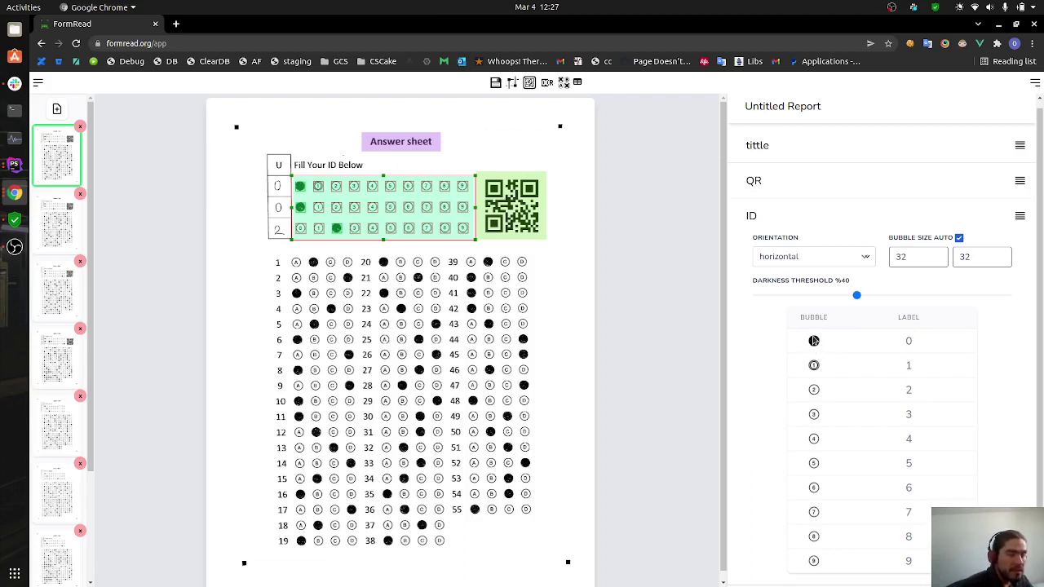
left_click(911, 341)
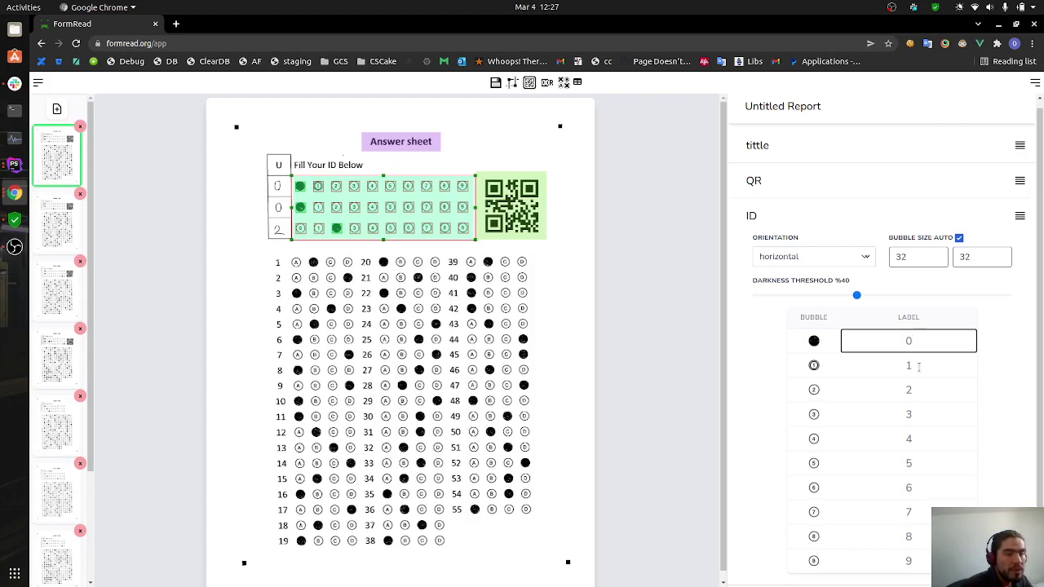
left_click(908, 365)
left_click(920, 389)
left_click(921, 415)
left_click(920, 439)
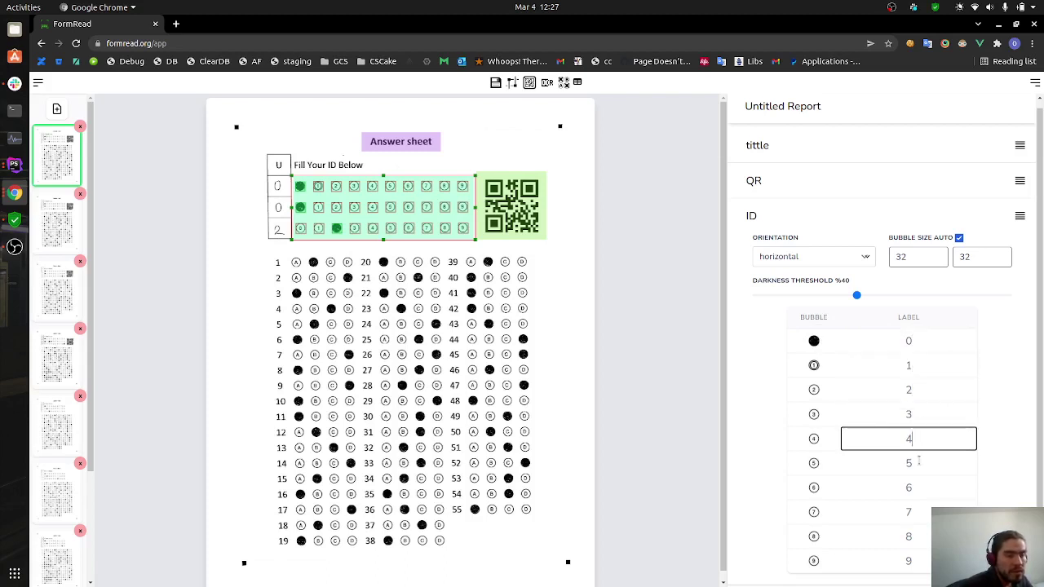
left_click(920, 461)
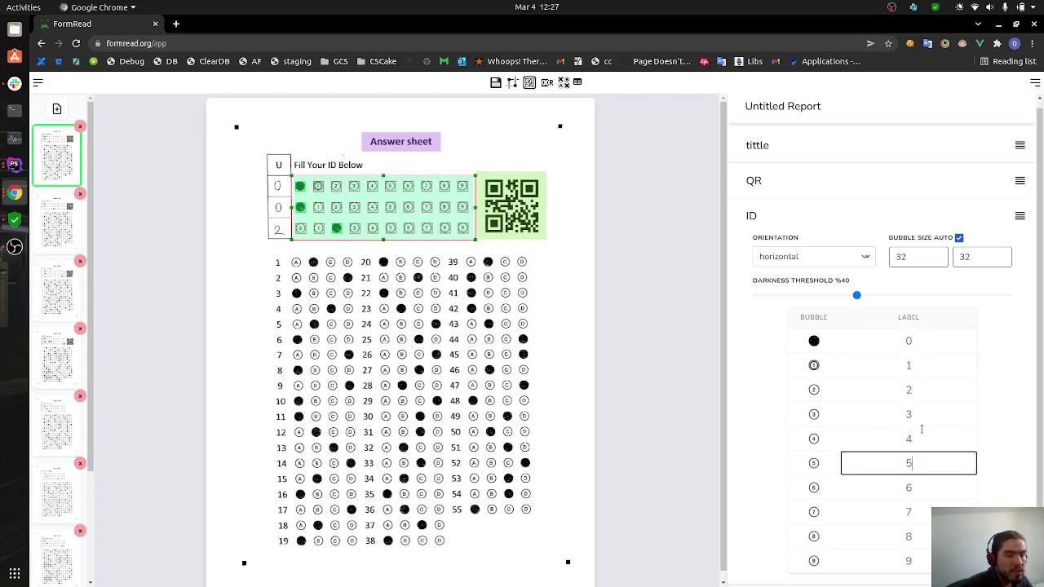
left_click(579, 83)
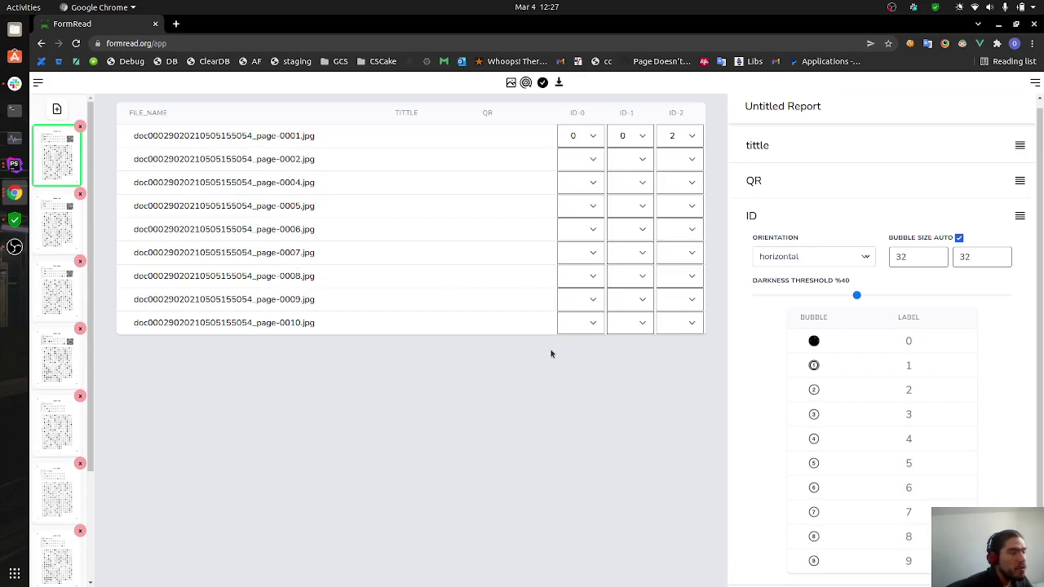
left_click(591, 137)
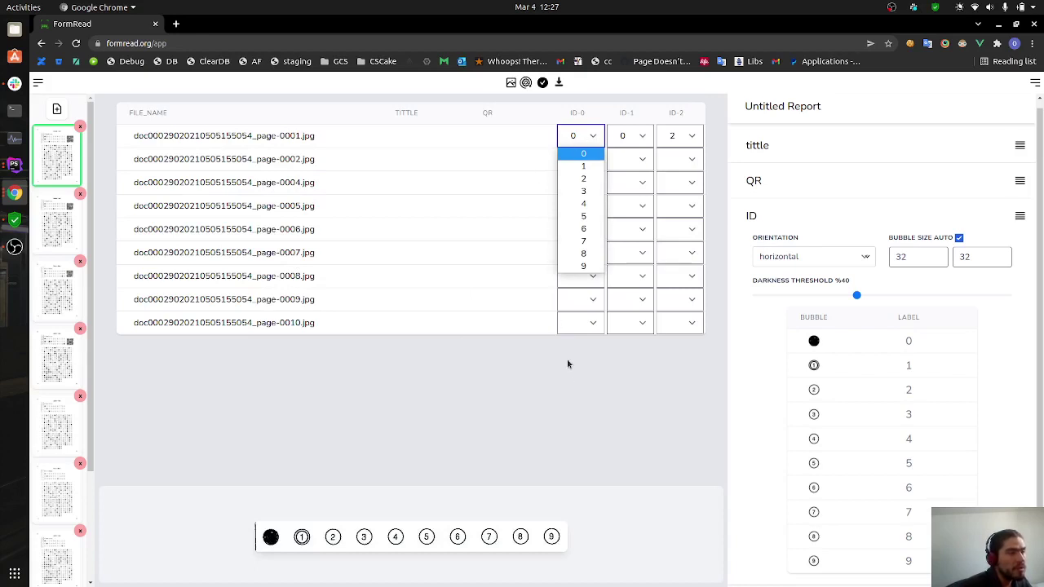
left_click(592, 400)
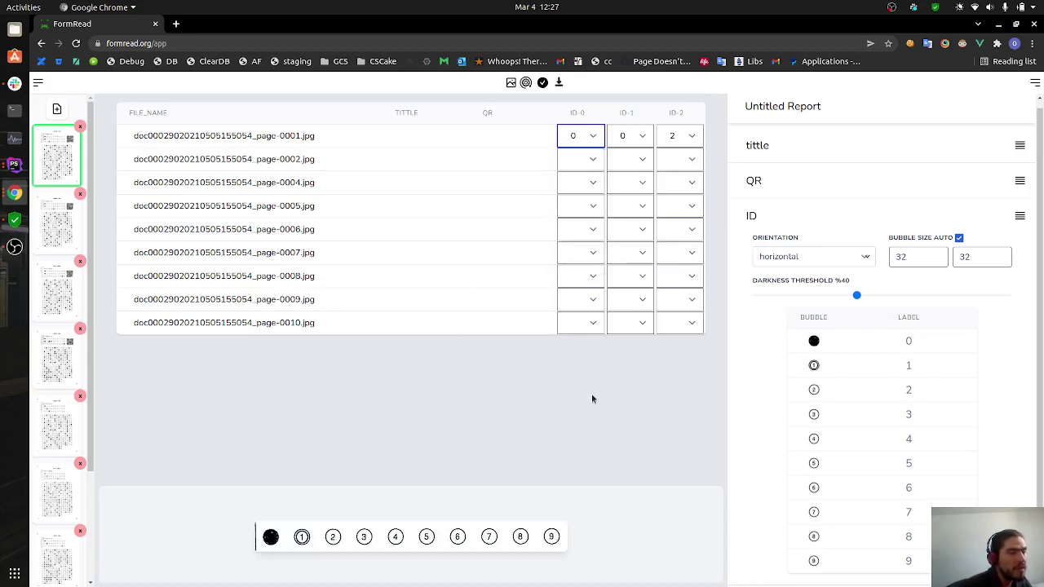
left_click(921, 341)
type("A")
left_click(904, 367)
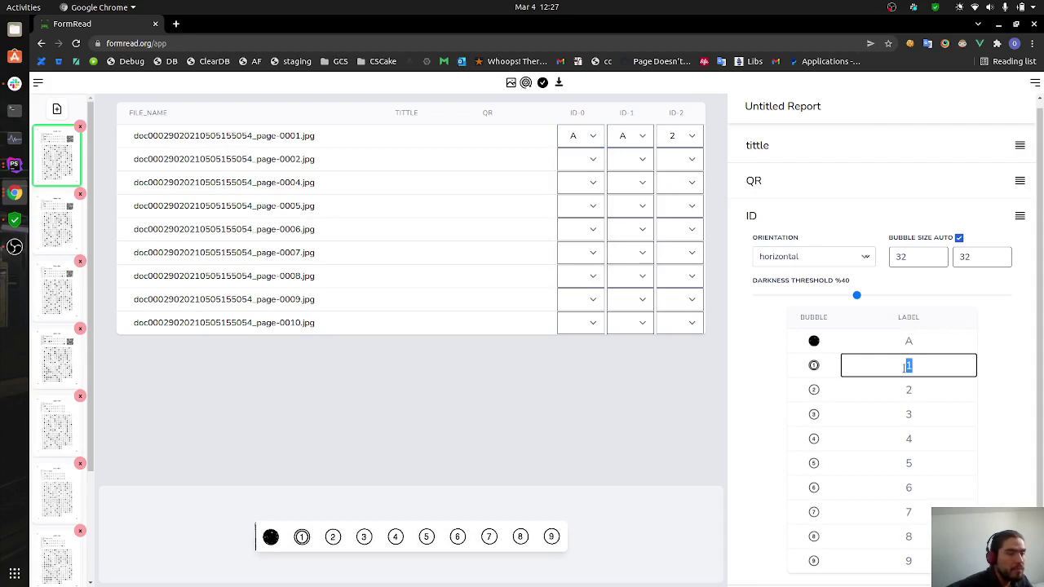
type("B")
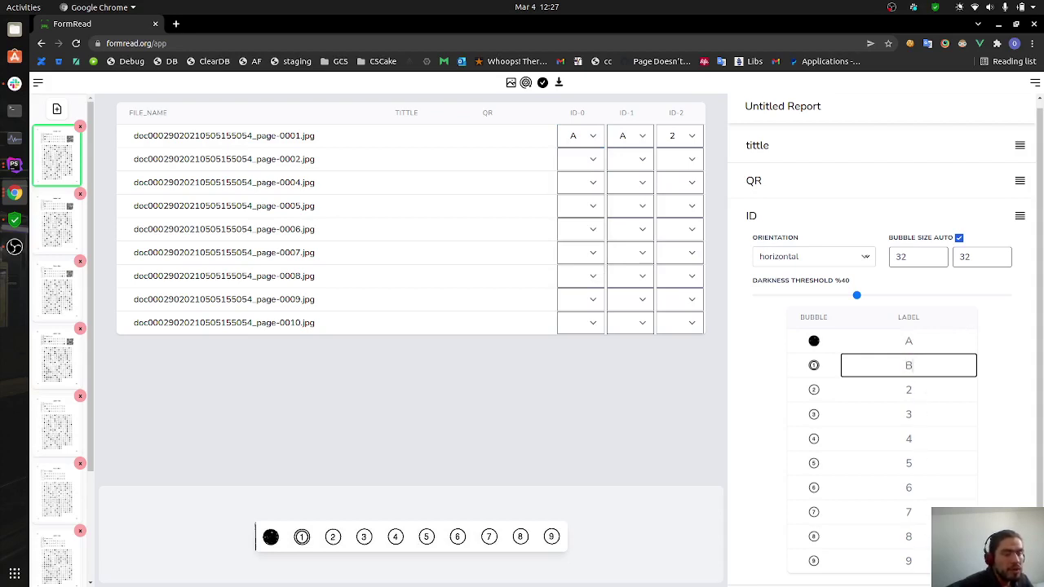
left_click(591, 428)
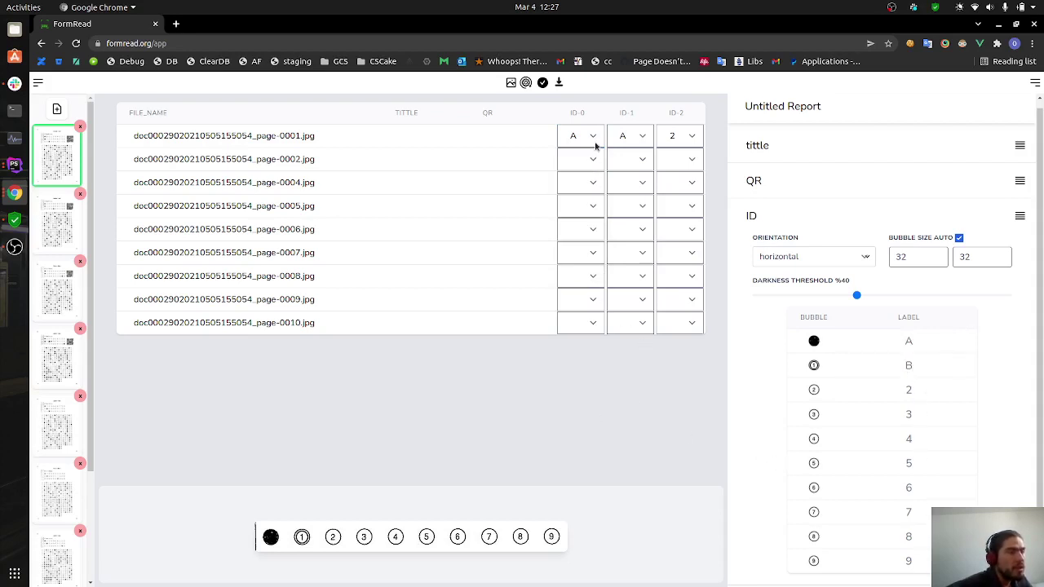
left_click(590, 137)
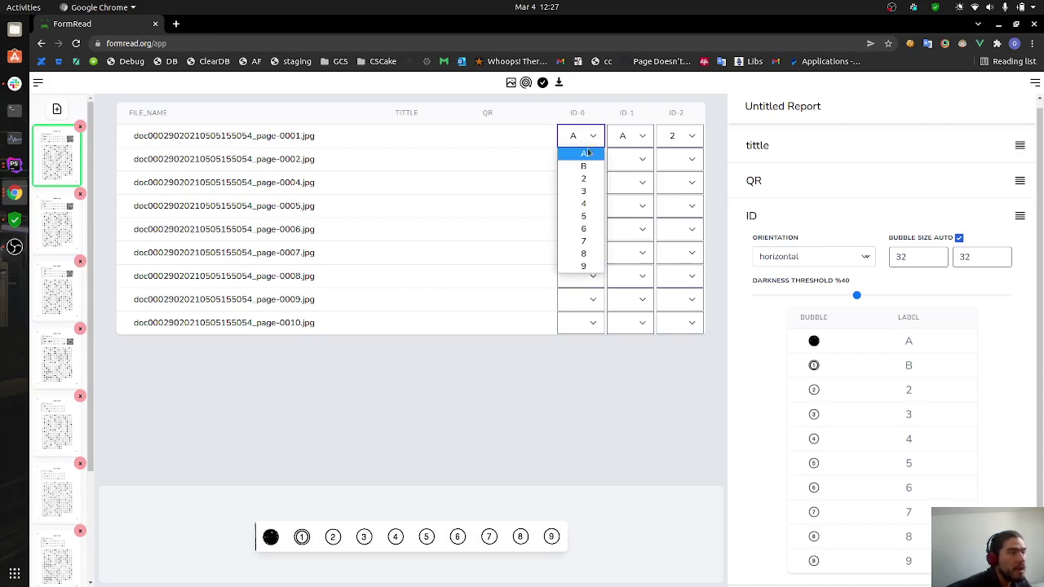
left_click(620, 292)
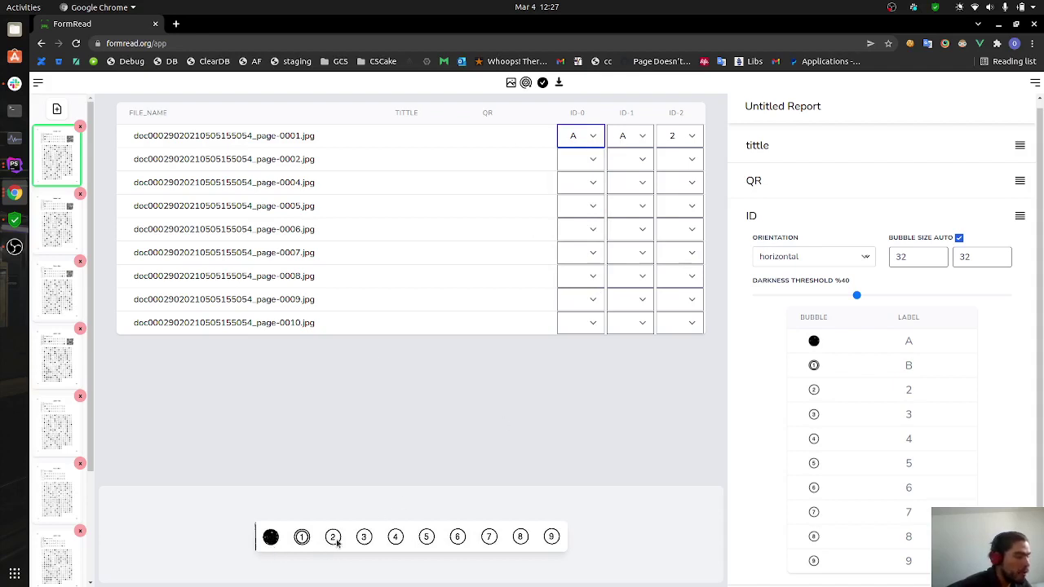
left_click(694, 138)
left_click(693, 139)
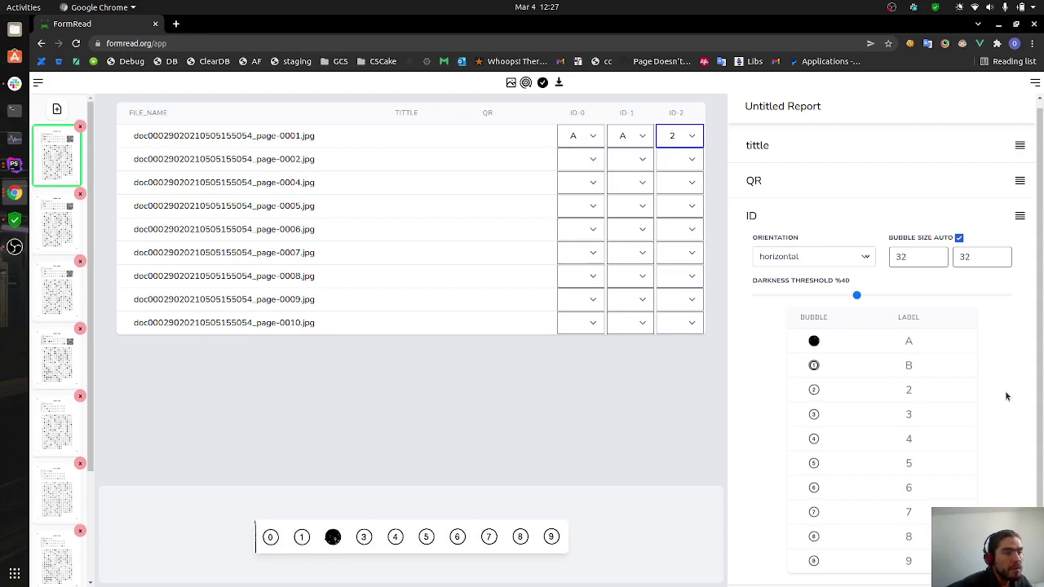
left_click(925, 350)
type("0")
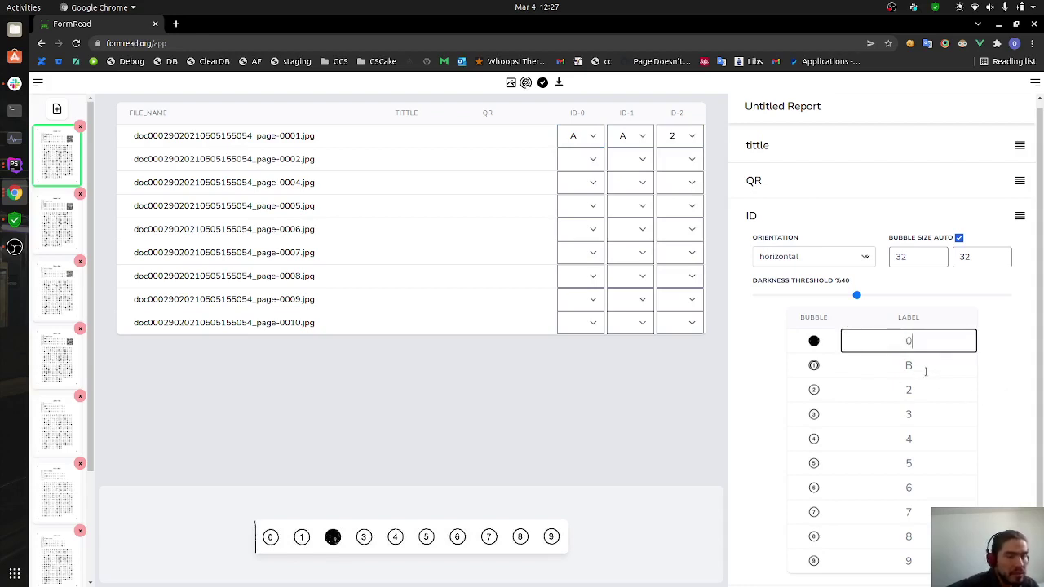
left_click(907, 367)
type("1")
left_click(945, 392)
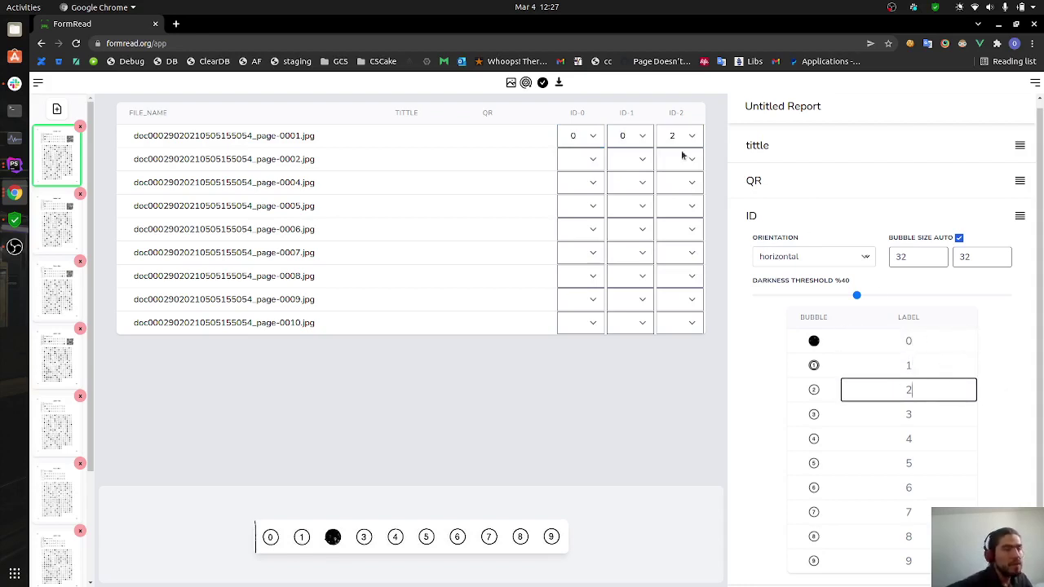
Outline the bubble column for questions 1–19 as a new answer area.
left_click(510, 84)
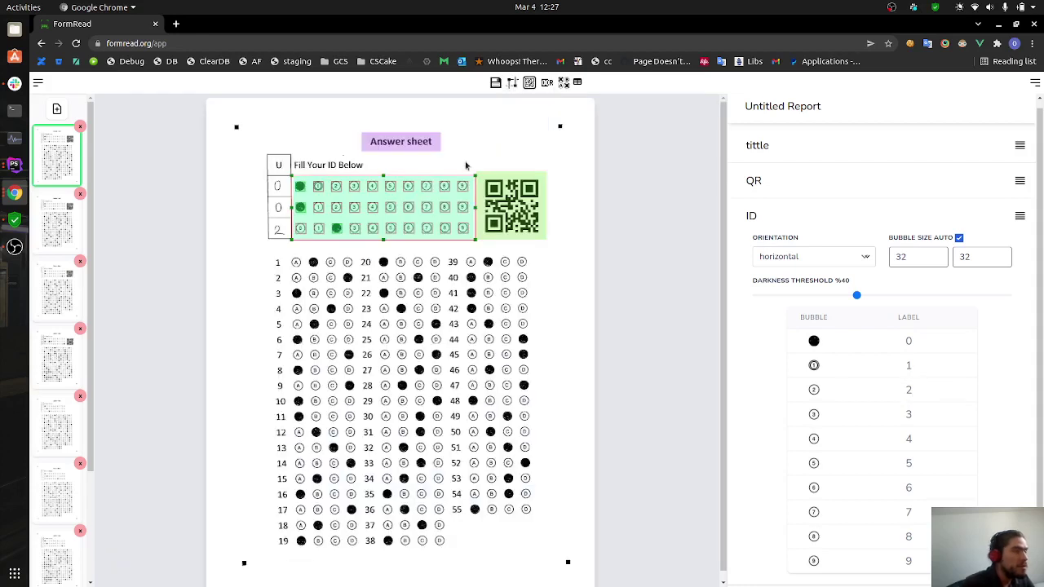
left_click(529, 82)
mouse_move(400, 346)
left_mouse_down()
mouse_move(429, 375)
mouse_move(296, 263)
mouse_move(345, 373)
mouse_move(362, 553)
left_mouse_up()
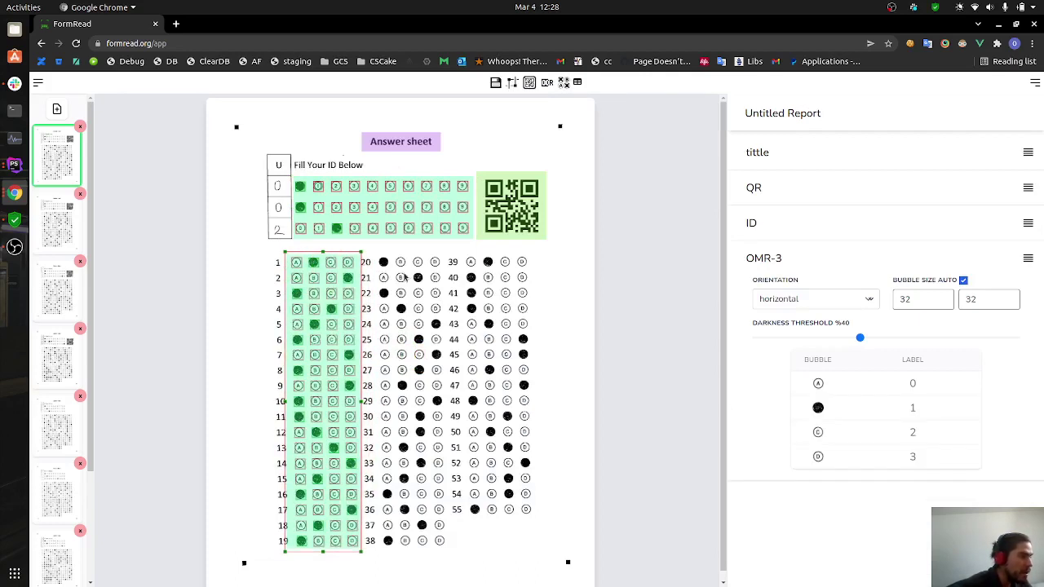
Relabel the new area's bubbles from 0–3 to A, B, C and D.
left_click(925, 382)
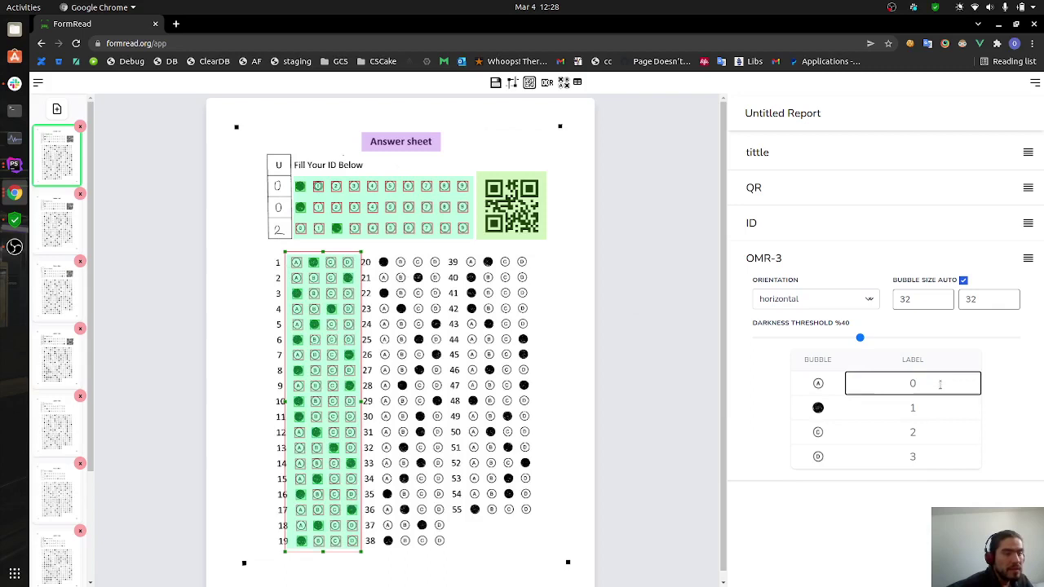
double_click(940, 386)
type("A")
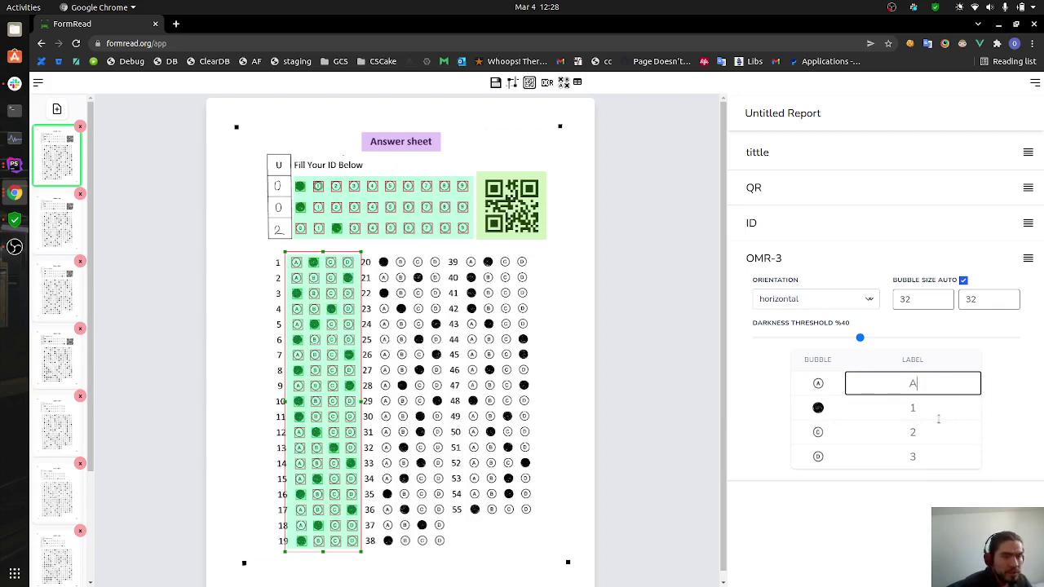
double_click(883, 410)
type("B")
double_click(931, 430)
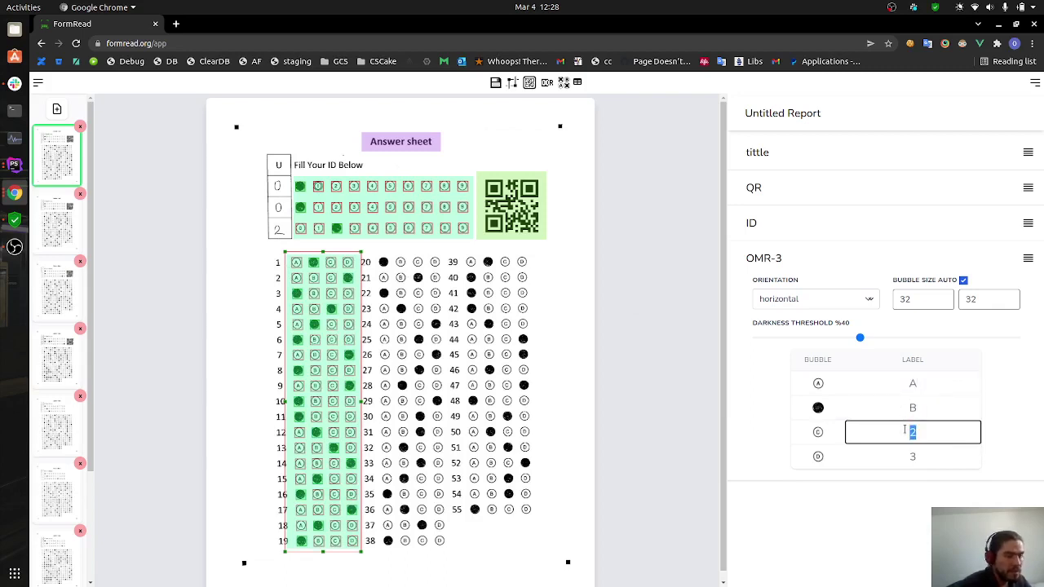
type("C")
double_click(954, 458)
Finish labelling bubble D and check the first sheet's OMR-3-0 reading, keeping B.
type("D")
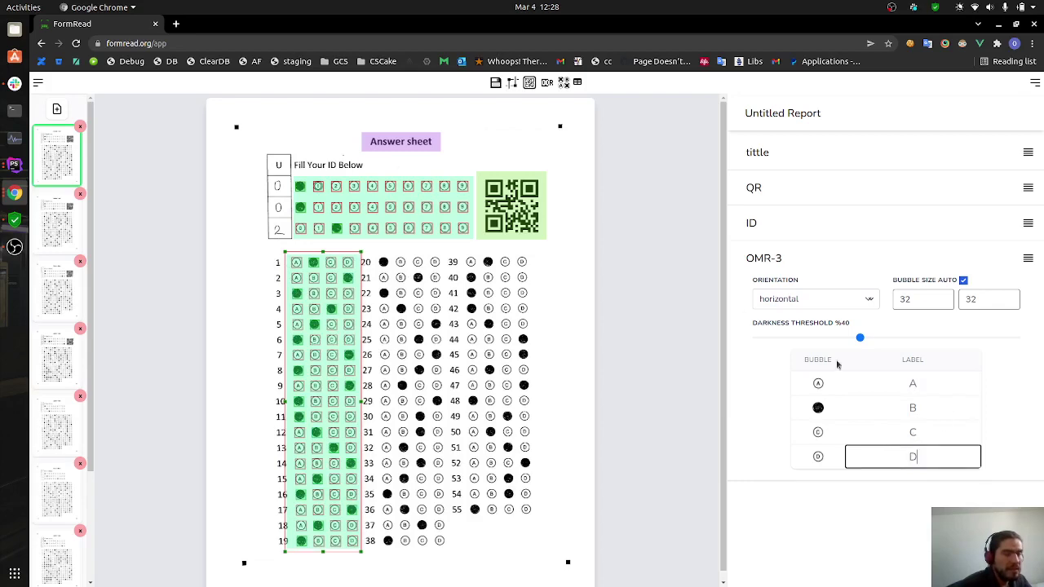
left_click(578, 83)
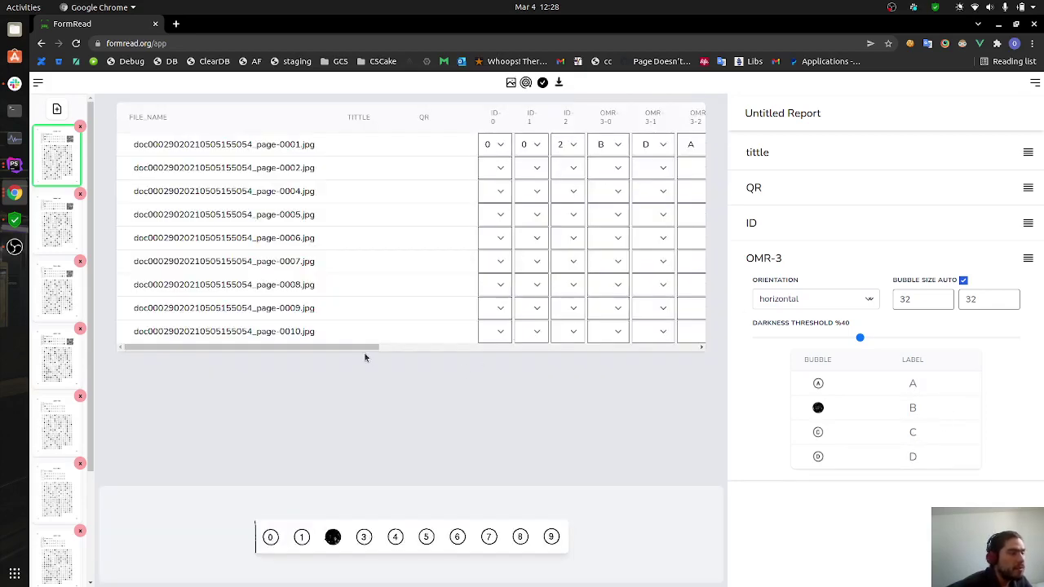
left_click_drag(364, 349, 493, 353)
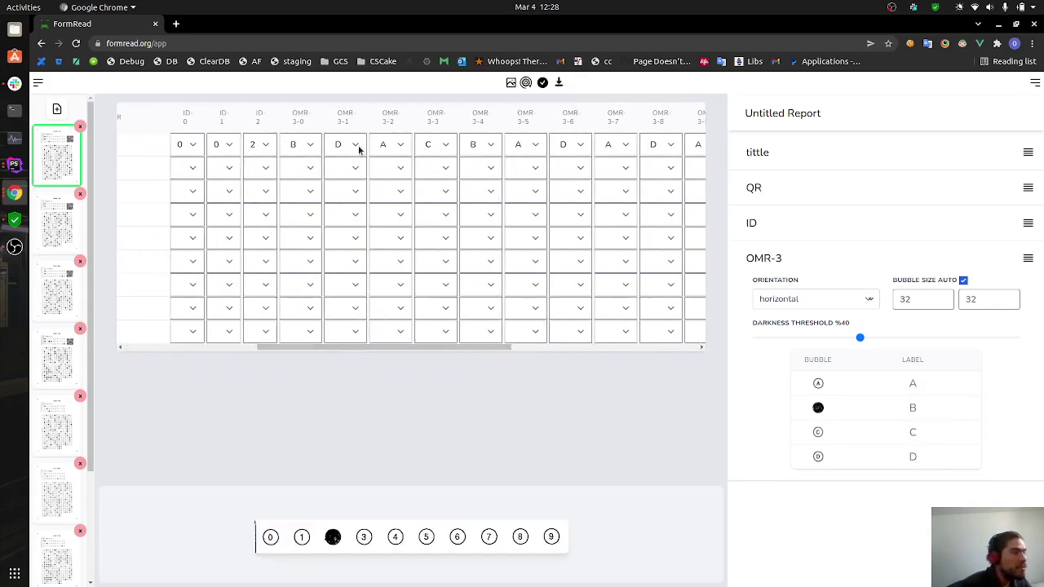
left_click(313, 148)
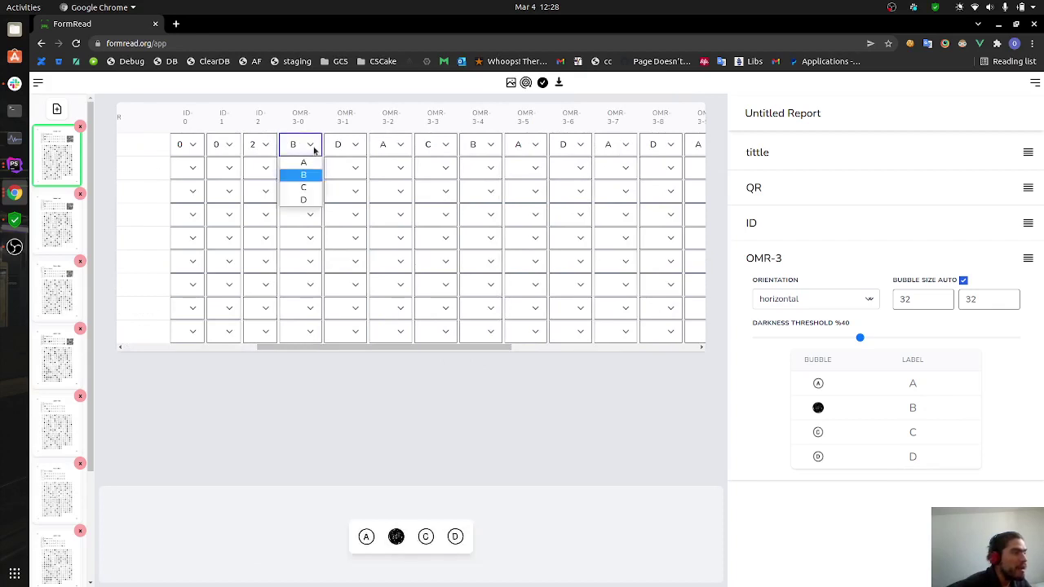
left_click(510, 83)
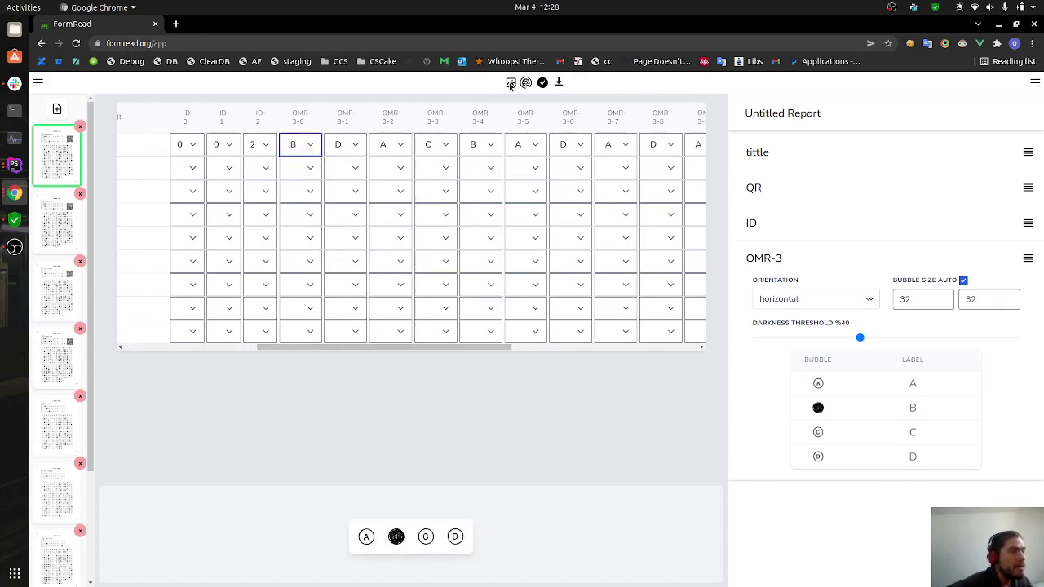
Read the second, third and first pages, then reopen the results table.
left_click(510, 83)
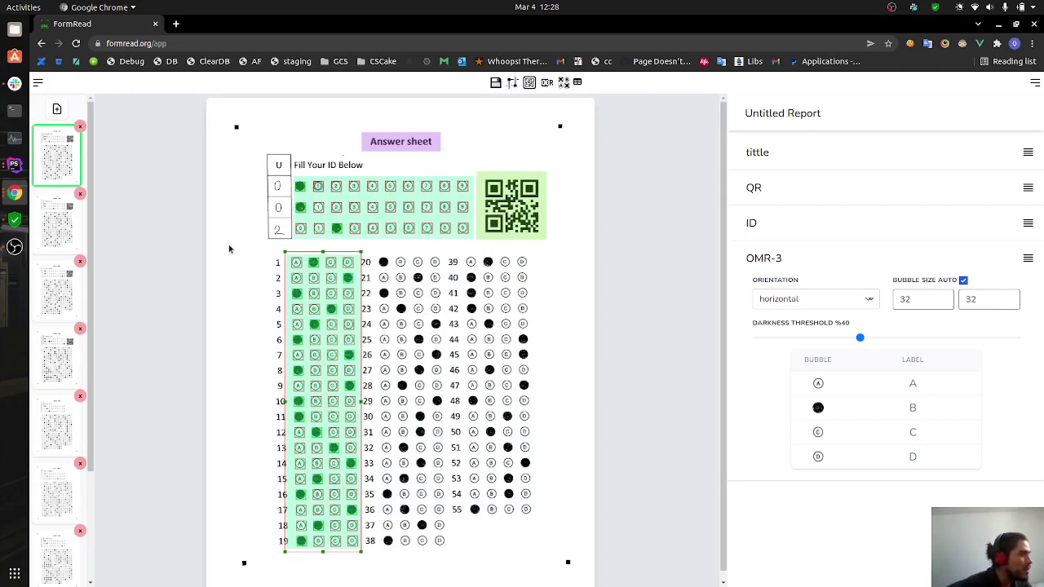
left_click(54, 231)
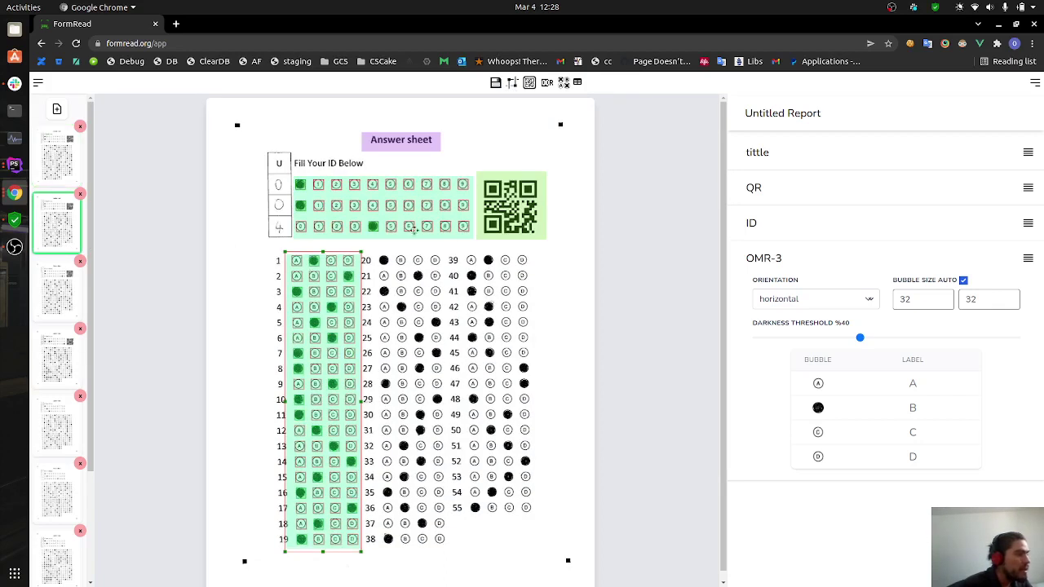
left_click(48, 295)
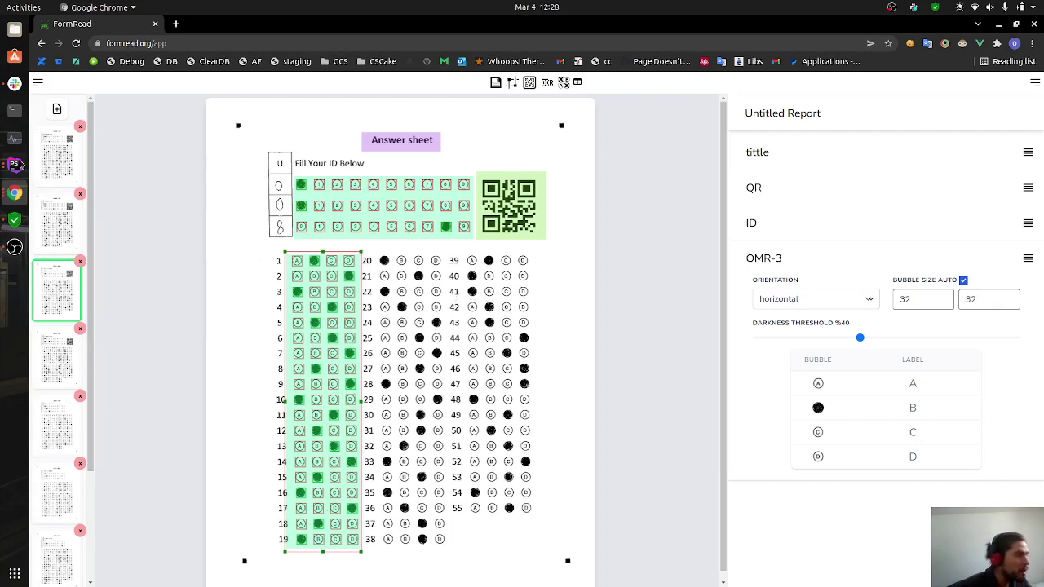
left_click(50, 160)
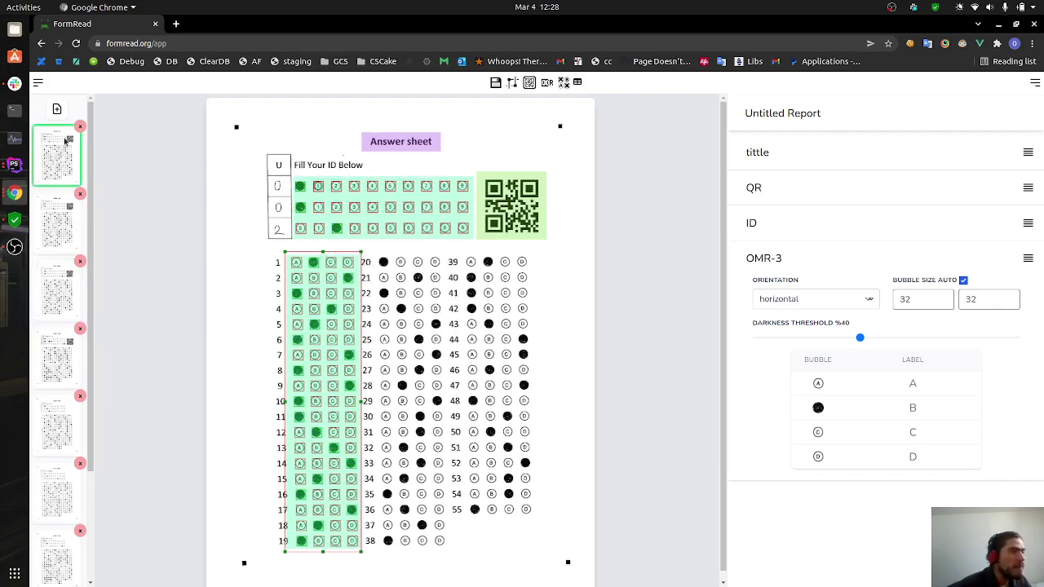
left_click(578, 84)
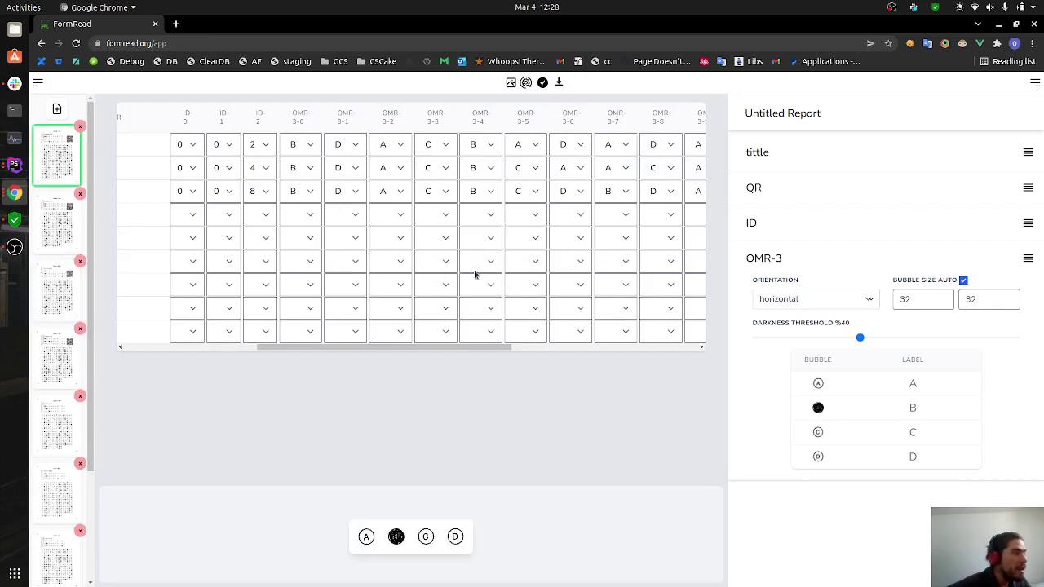
left_click_drag(460, 347, 322, 347)
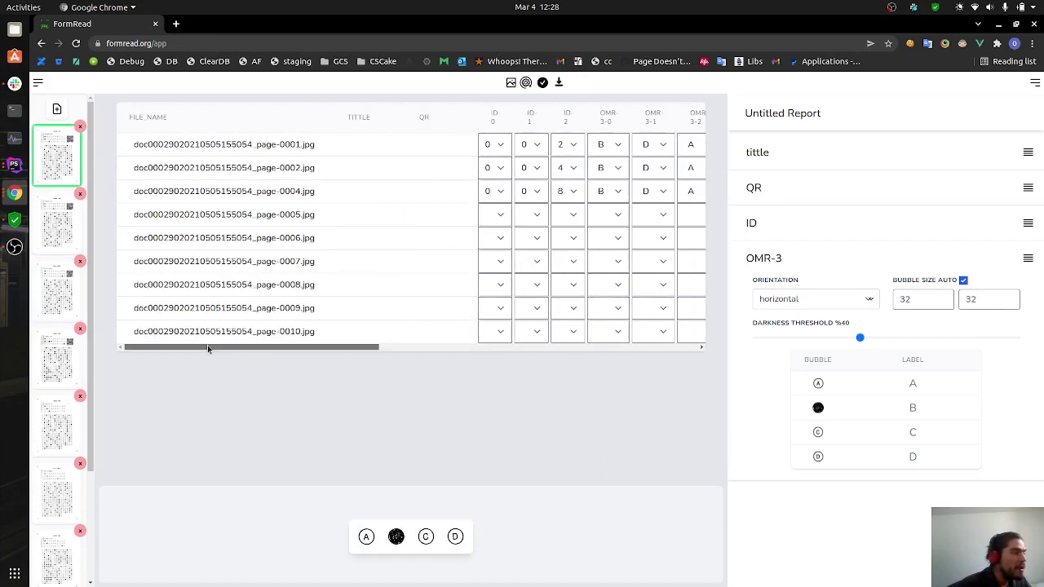
Read QR, ID and answers for all nine sheets and preview page 1's title crop.
left_click(526, 83)
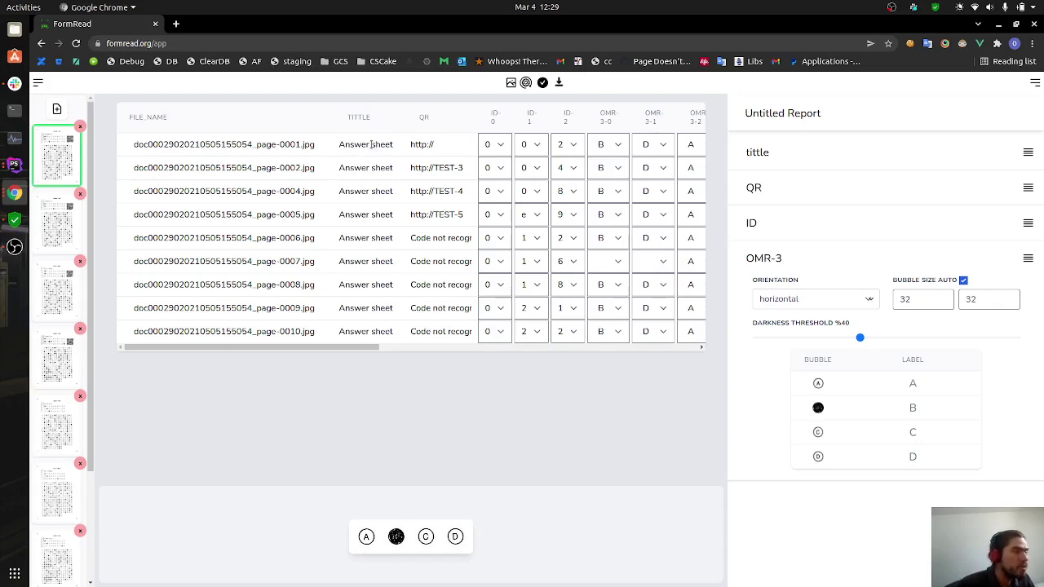
left_click_drag(351, 348, 304, 342)
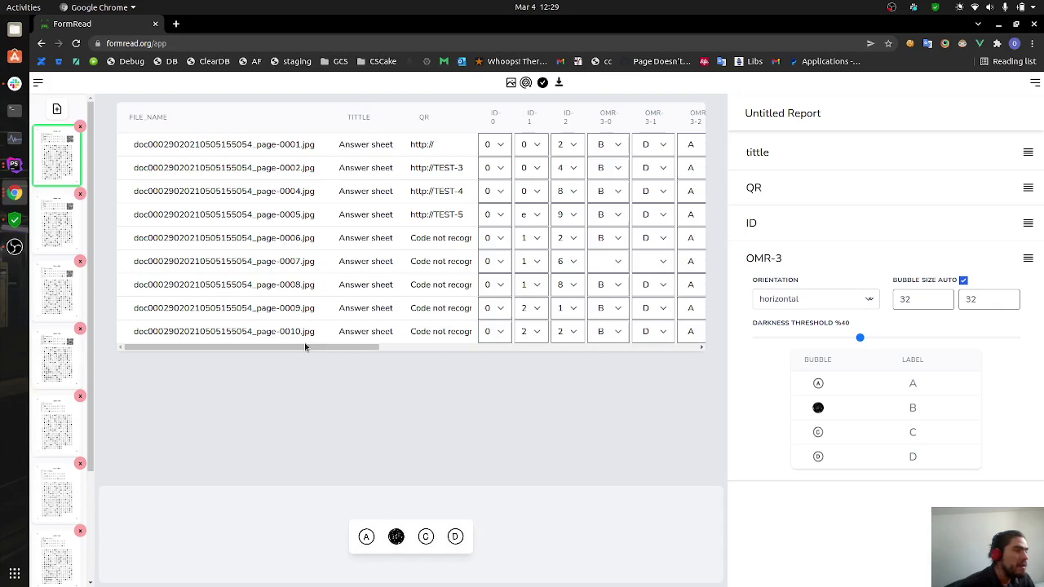
left_click(367, 143)
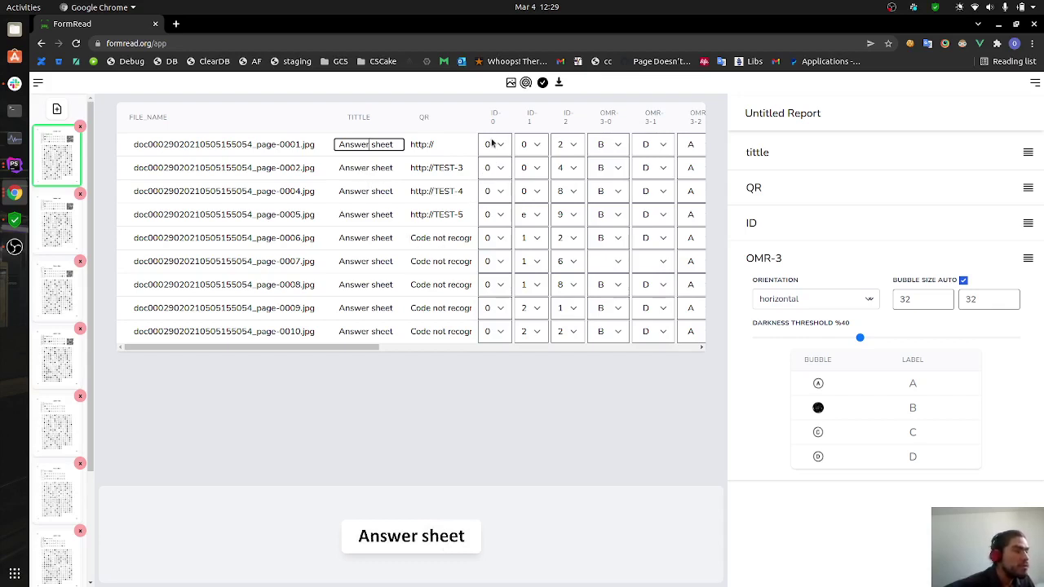
Compare pages 1–2 QR readings and page 1's ID-0 digit with their crops, keeping 0.
left_click(441, 145)
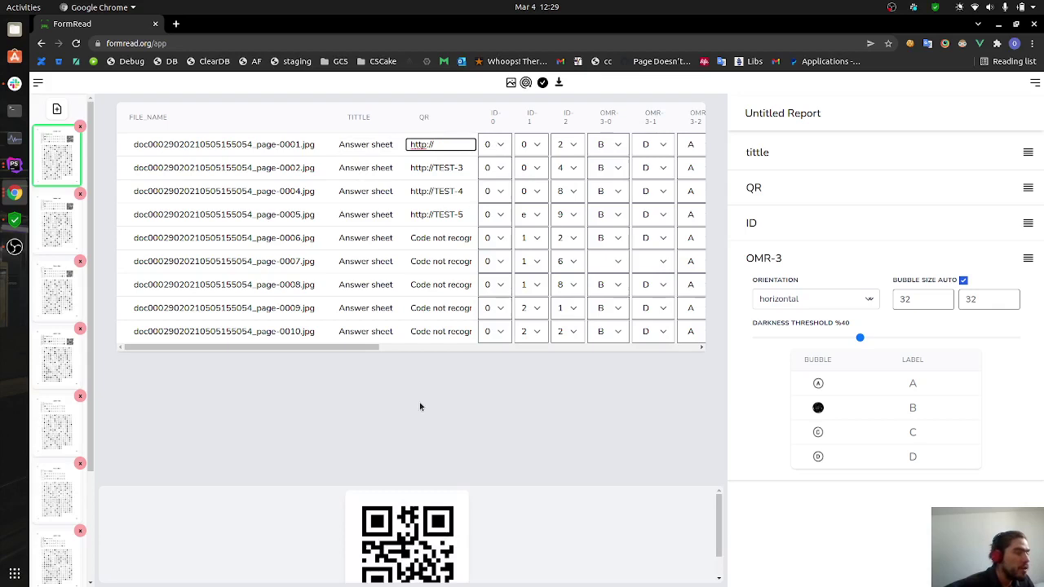
left_click(431, 167)
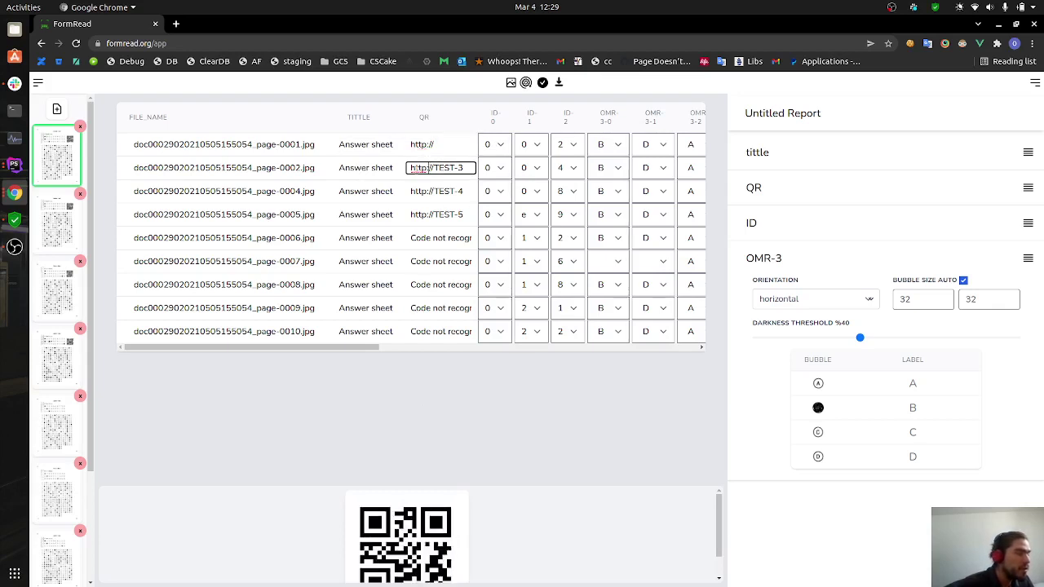
left_click(359, 143)
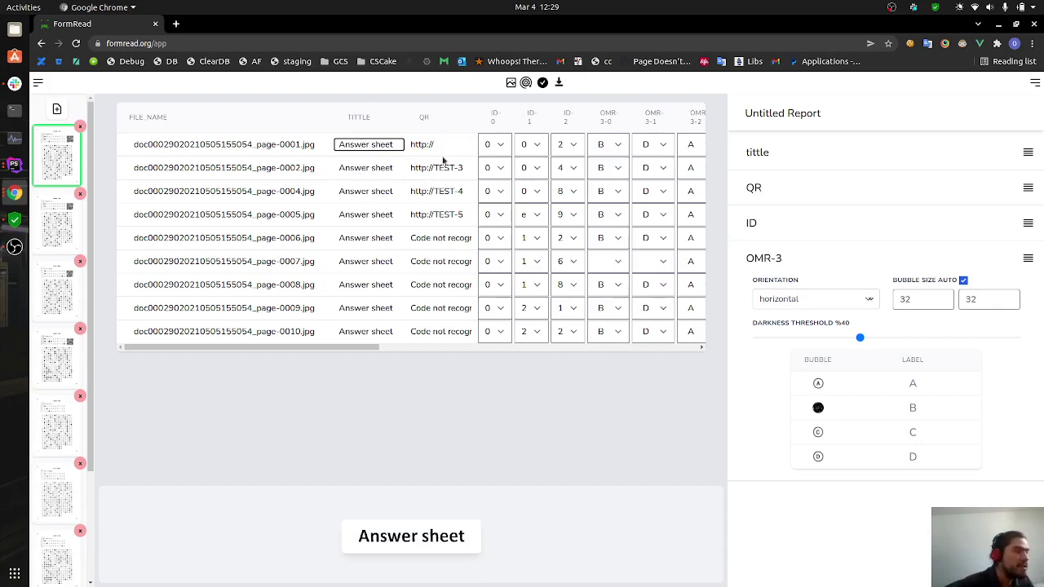
left_click(490, 145)
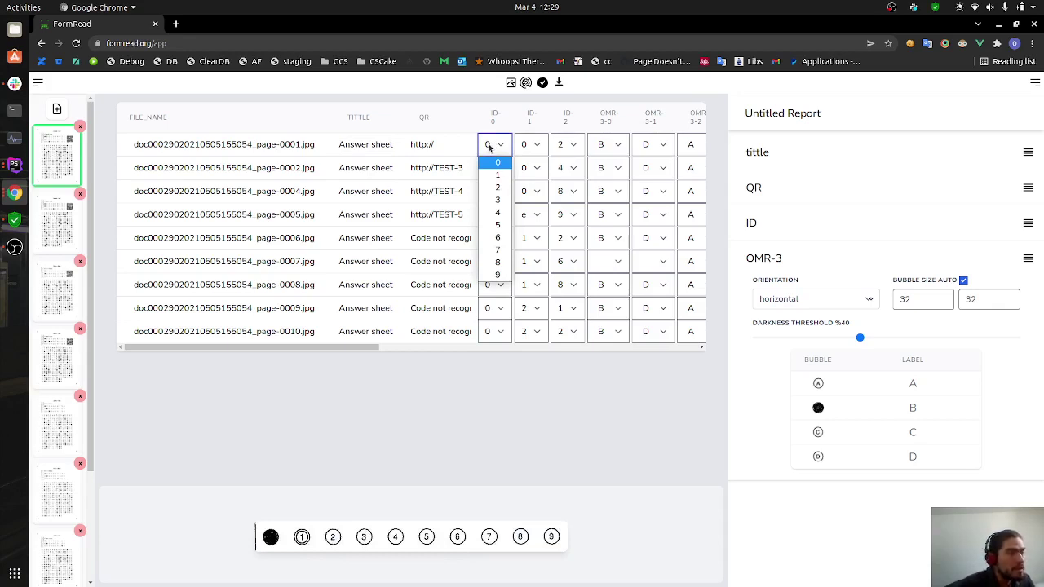
left_click(489, 147)
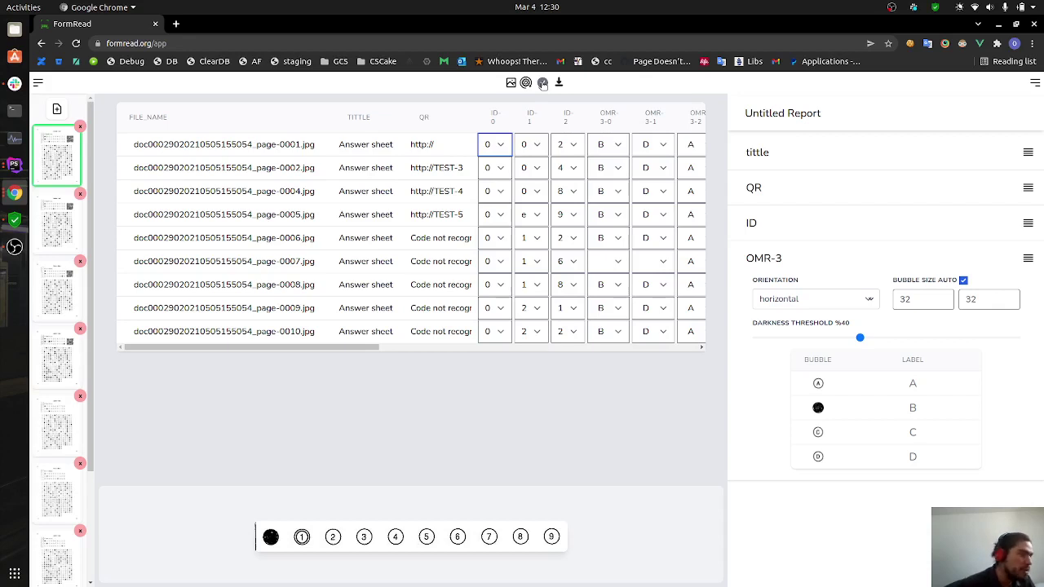
Correct page-0005's misread ID-1 digit to 0.
left_click(542, 83)
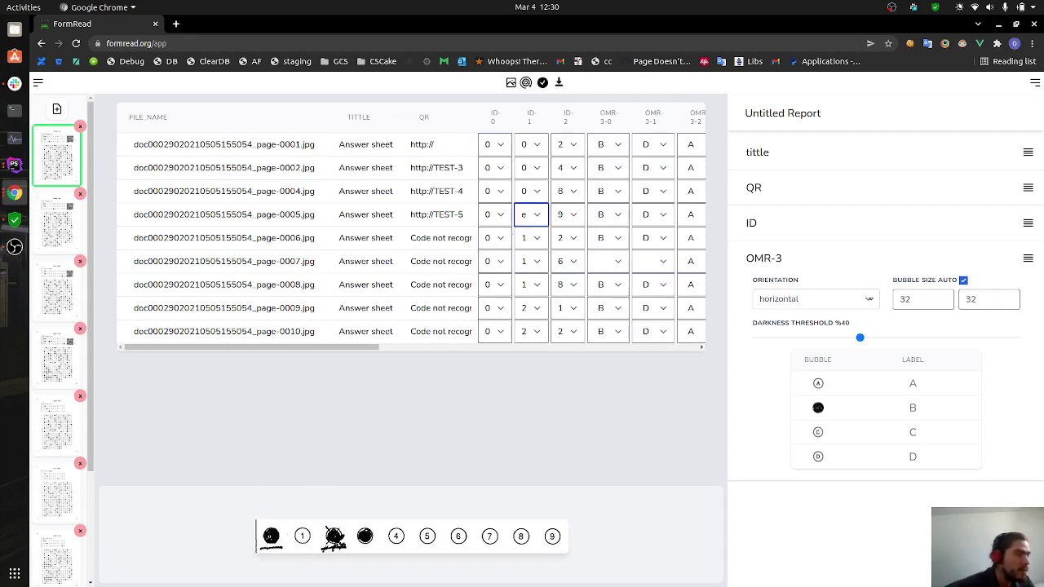
left_click(535, 216)
left_click(533, 247)
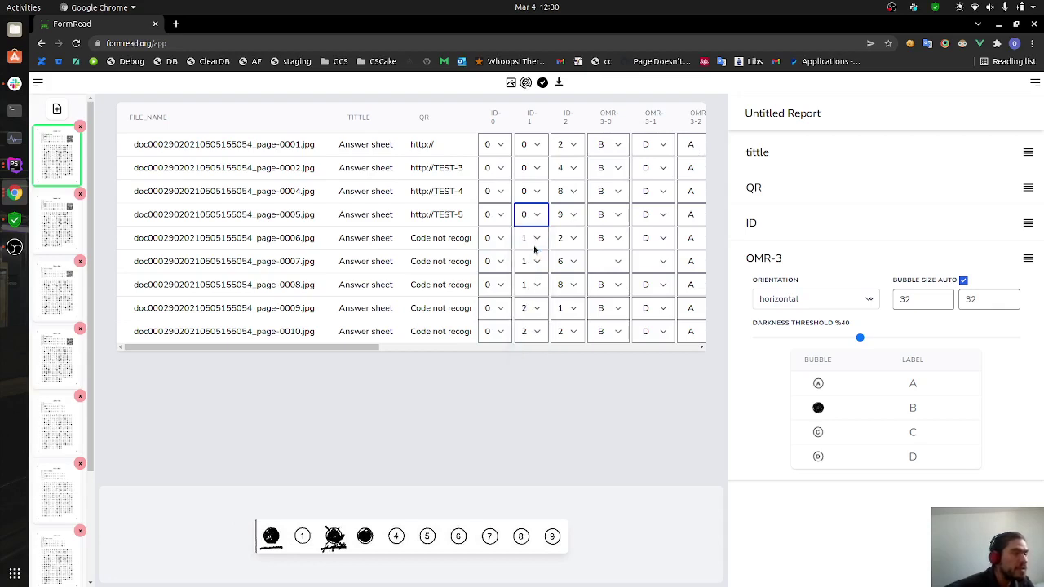
Resolve the flagged double-marked answer by setting it to D.
left_click(543, 85)
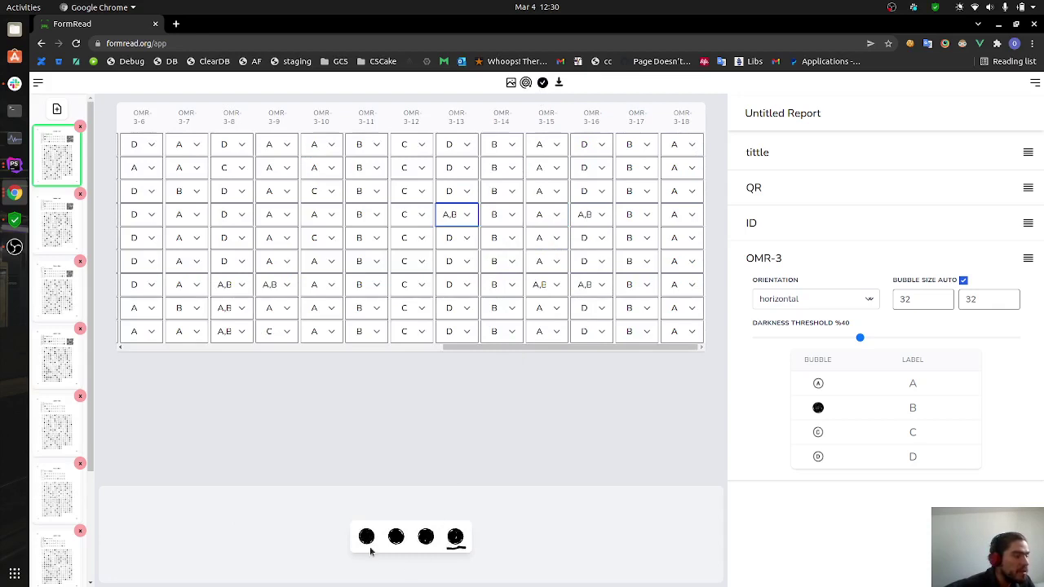
left_click(466, 215)
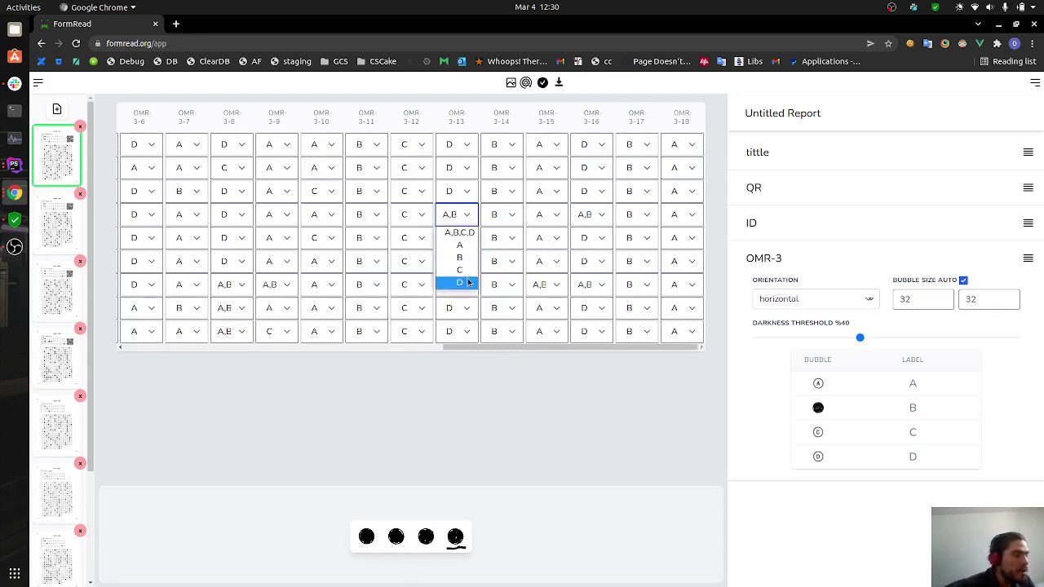
left_click(591, 215)
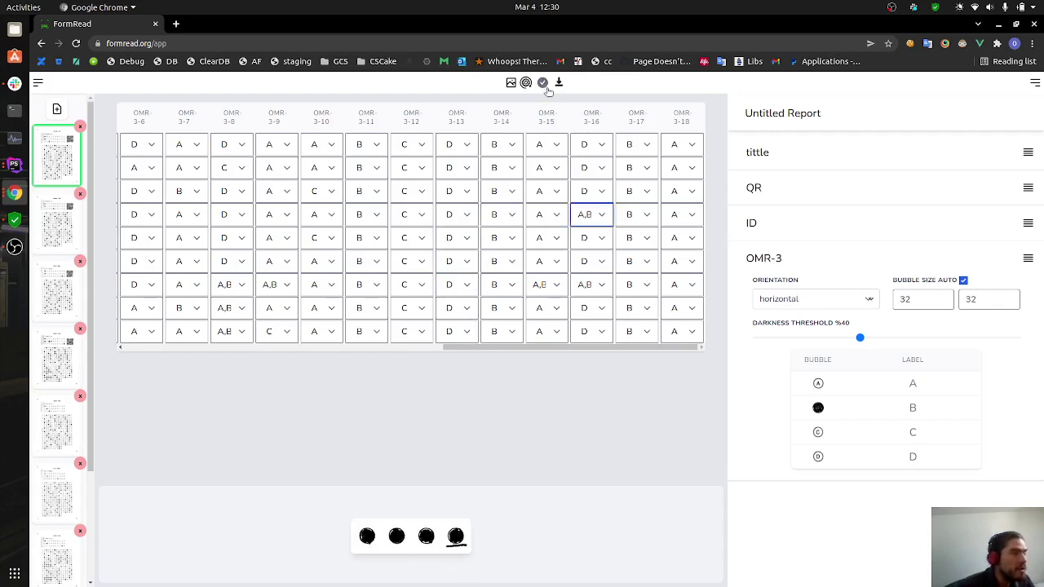
left_click(597, 214)
left_click(594, 282)
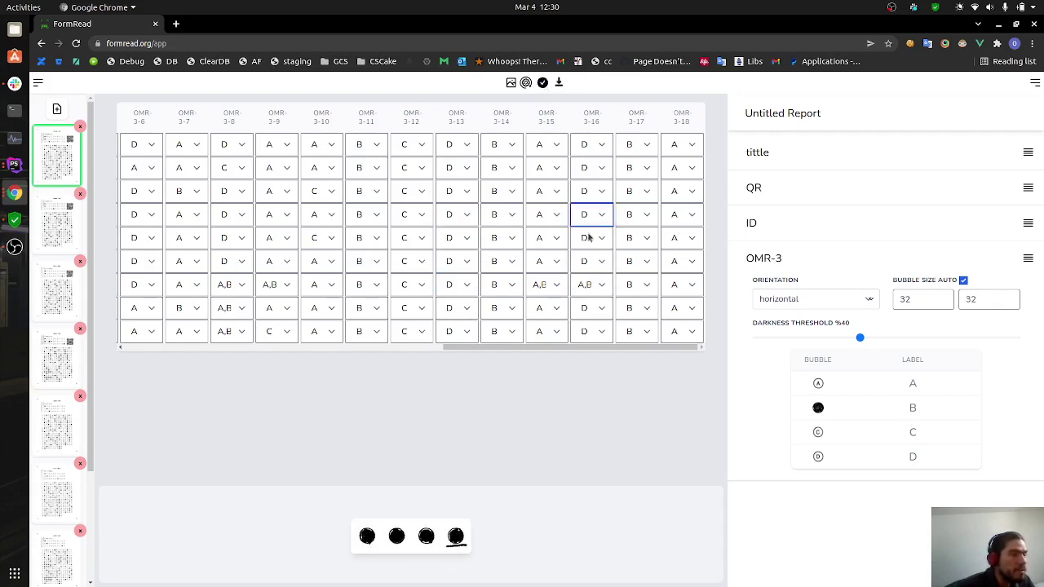
Fill the blank OMR-3-0 and OMR-3-1 answers with B and D.
left_click(542, 82)
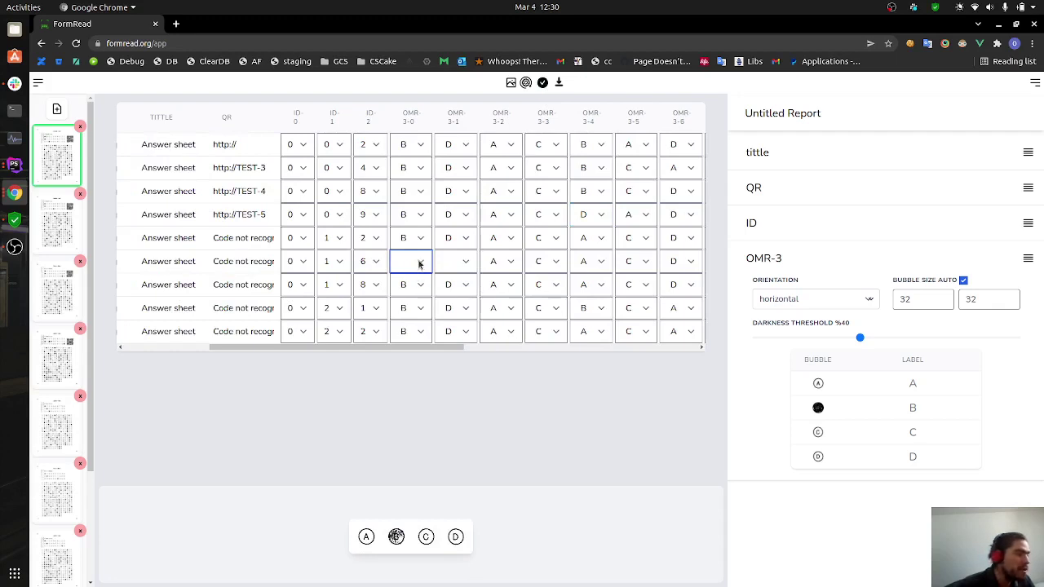
left_click(418, 263)
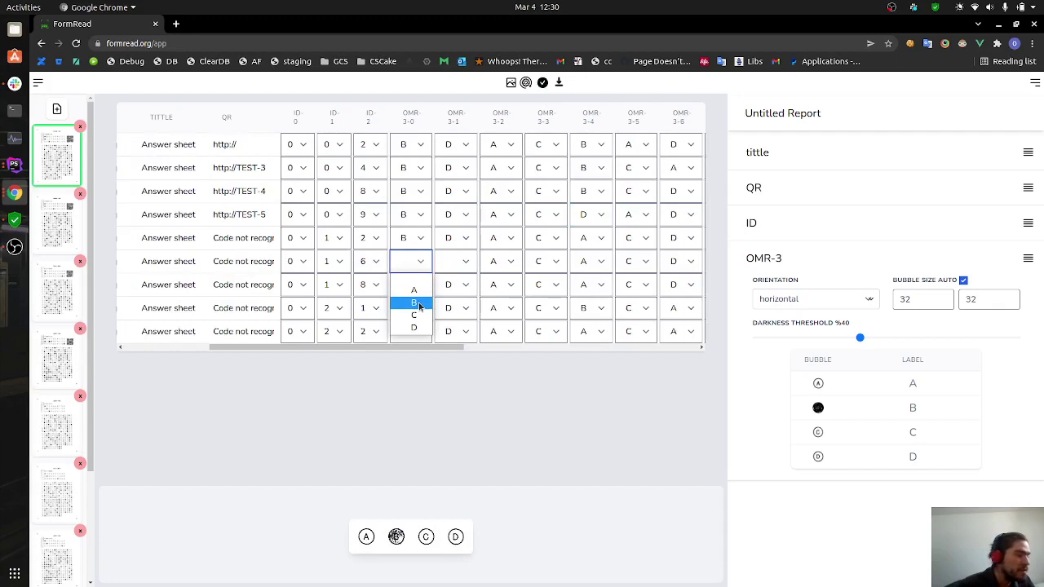
left_click(419, 306)
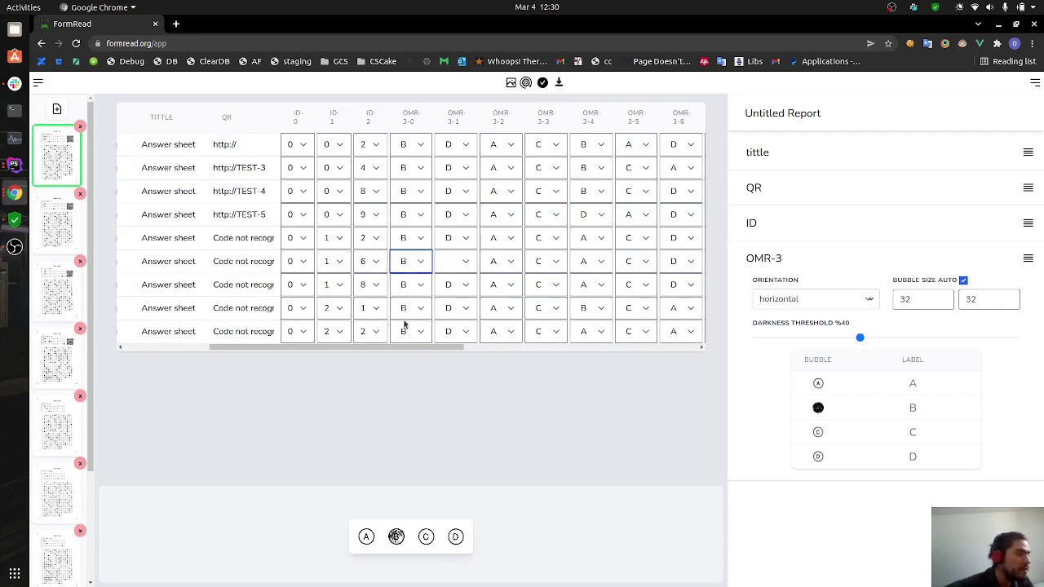
left_click(459, 258)
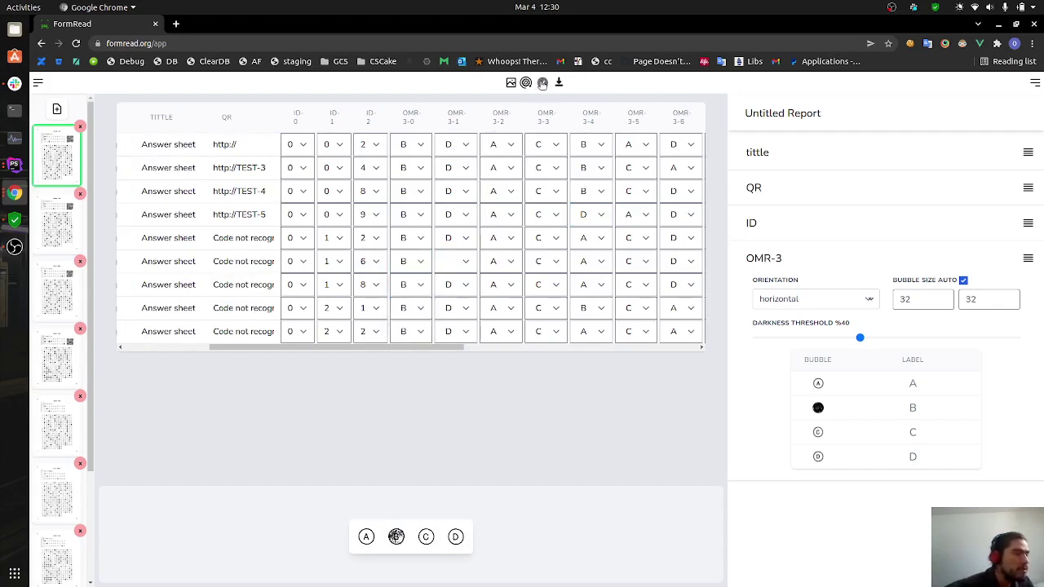
left_click(461, 263)
left_click(459, 329)
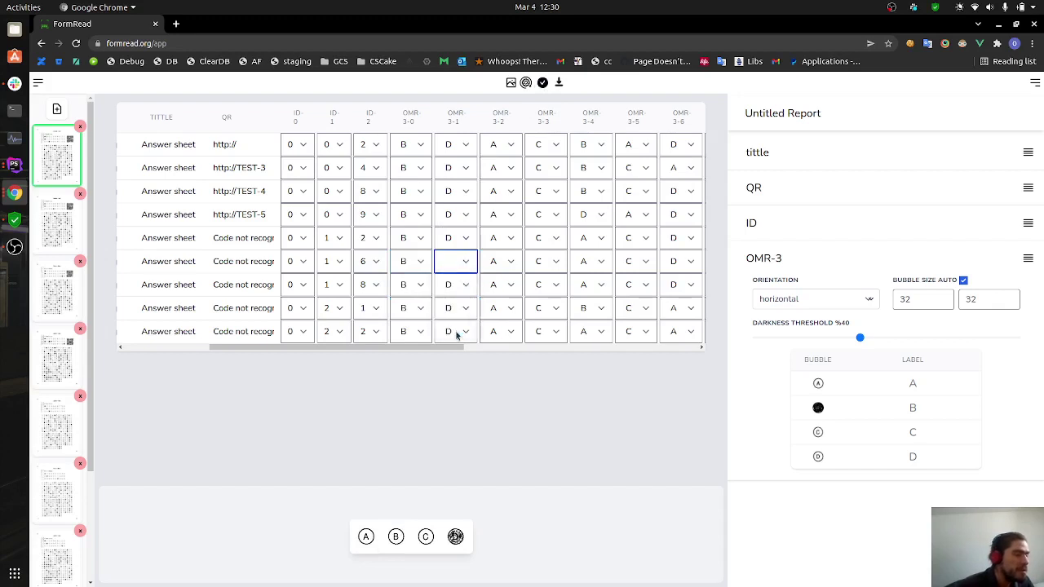
Change the double-marked OMR-3-8 answer to D and return to the template image.
left_click(543, 84)
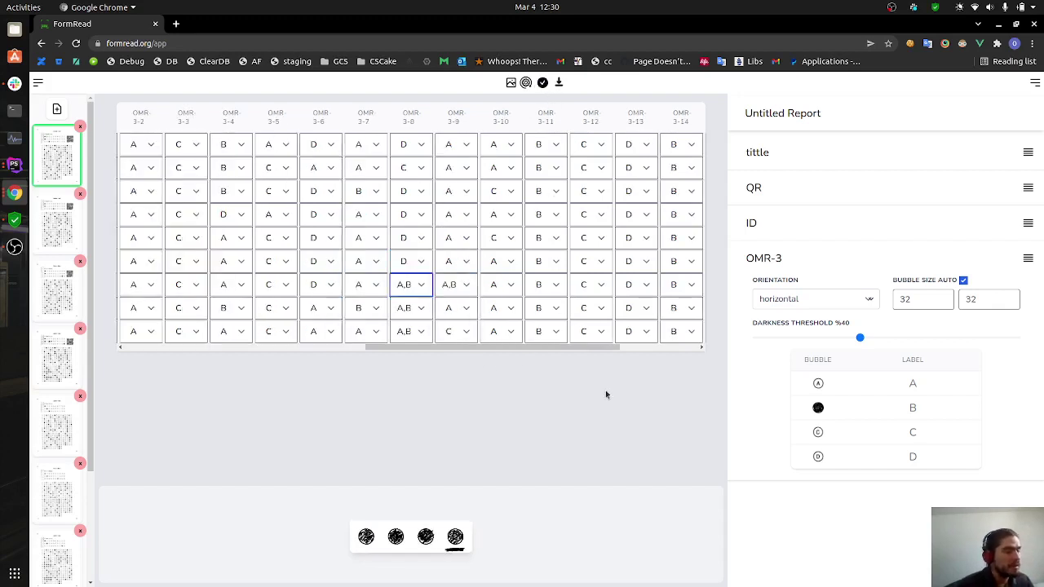
left_click(421, 287)
left_click(419, 356)
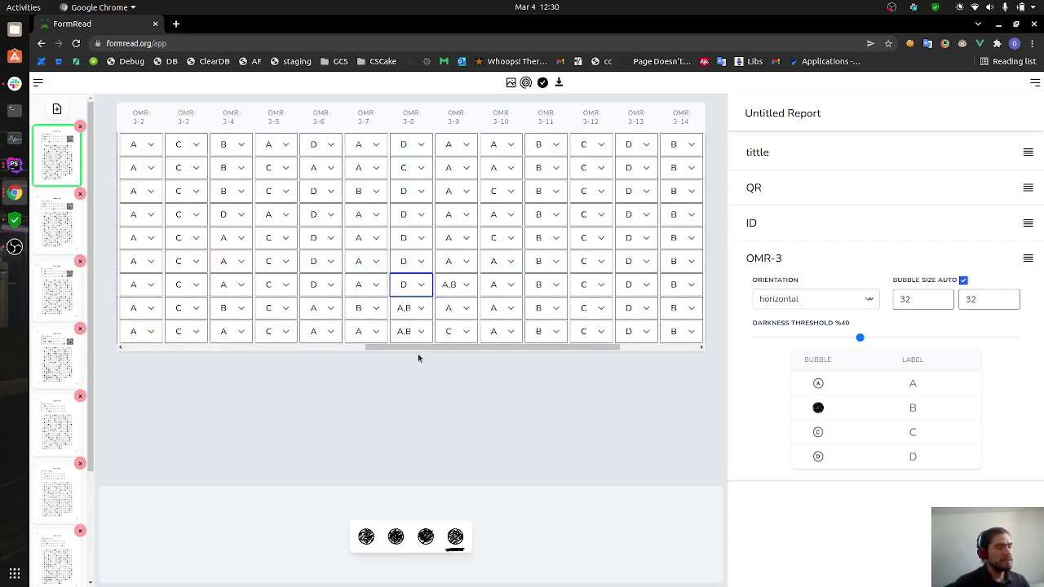
left_click(511, 84)
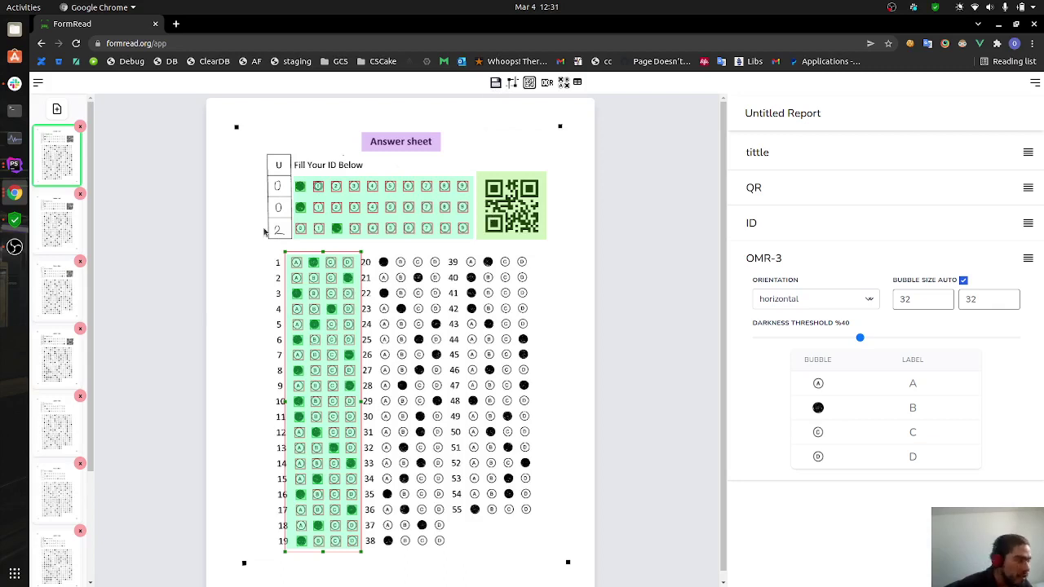
Save the template so it appears as an Untitled Report under Saved Forms.
left_click(494, 83)
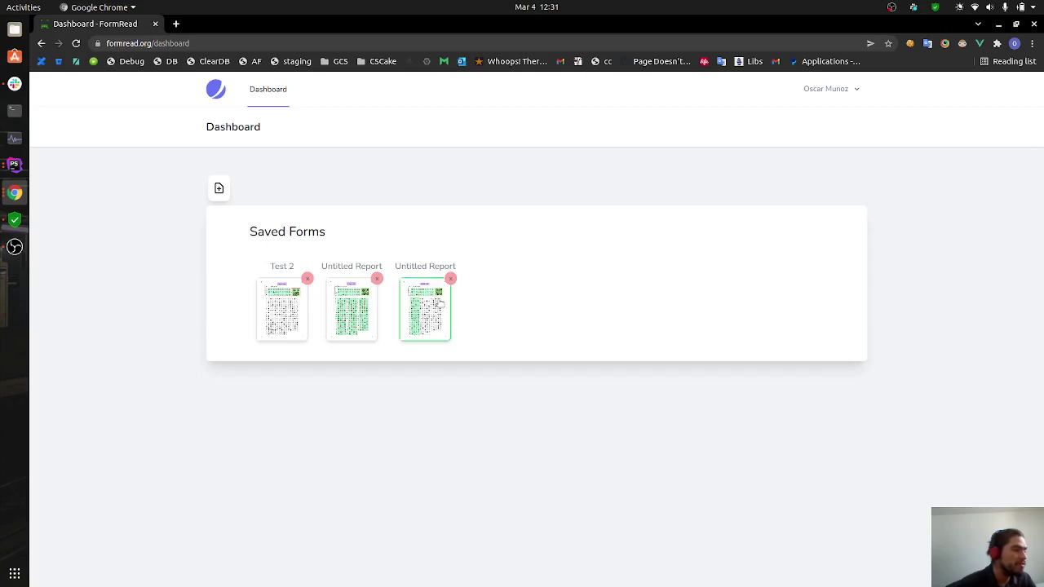
Load scanned images page-0001 through page-0010 into the third saved form.
left_click_drag(398, 267, 465, 273)
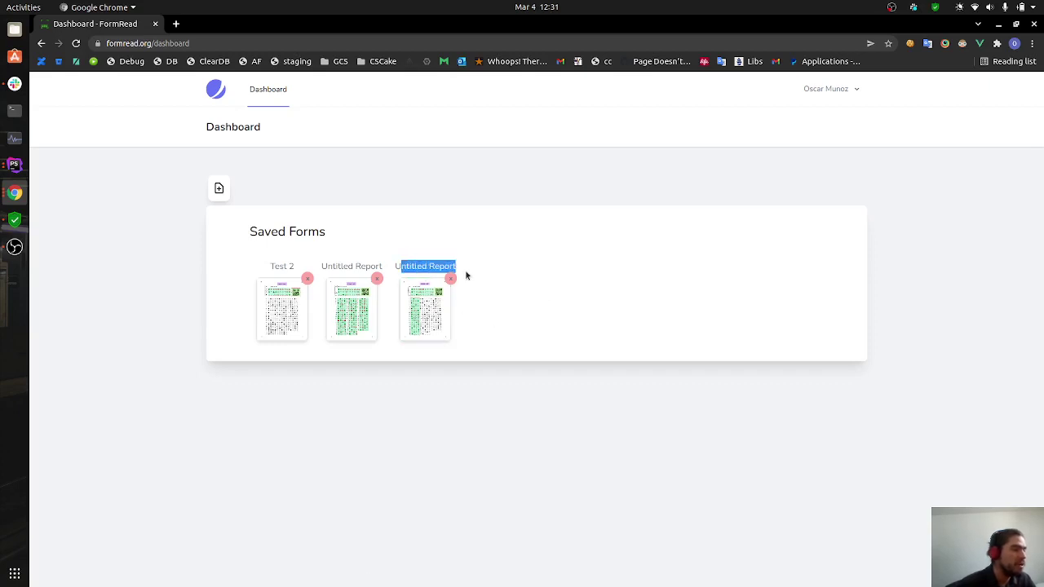
left_click(420, 299)
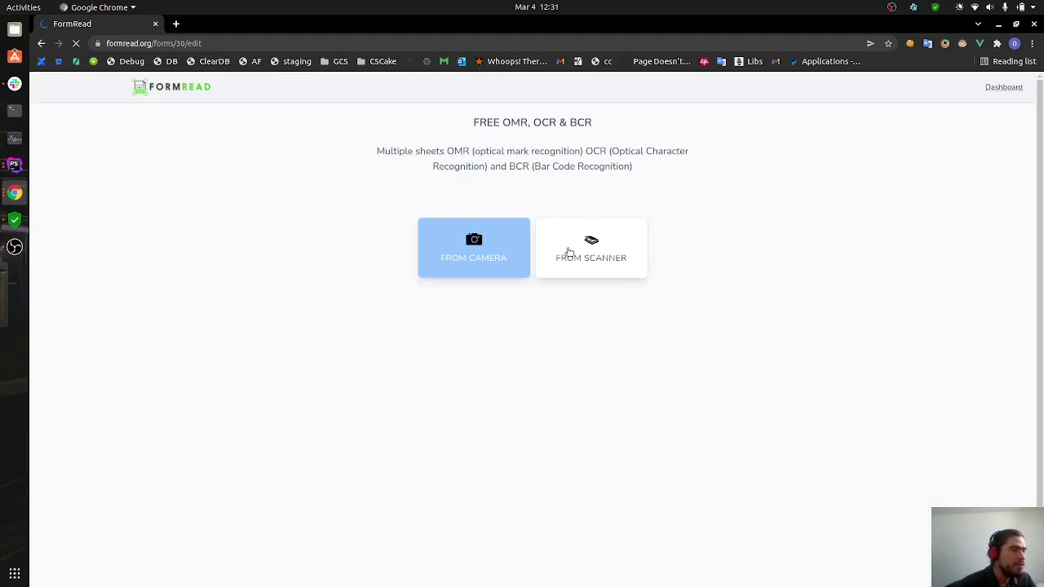
left_click(568, 253)
left_click(390, 167)
left_click(410, 264, "shift")
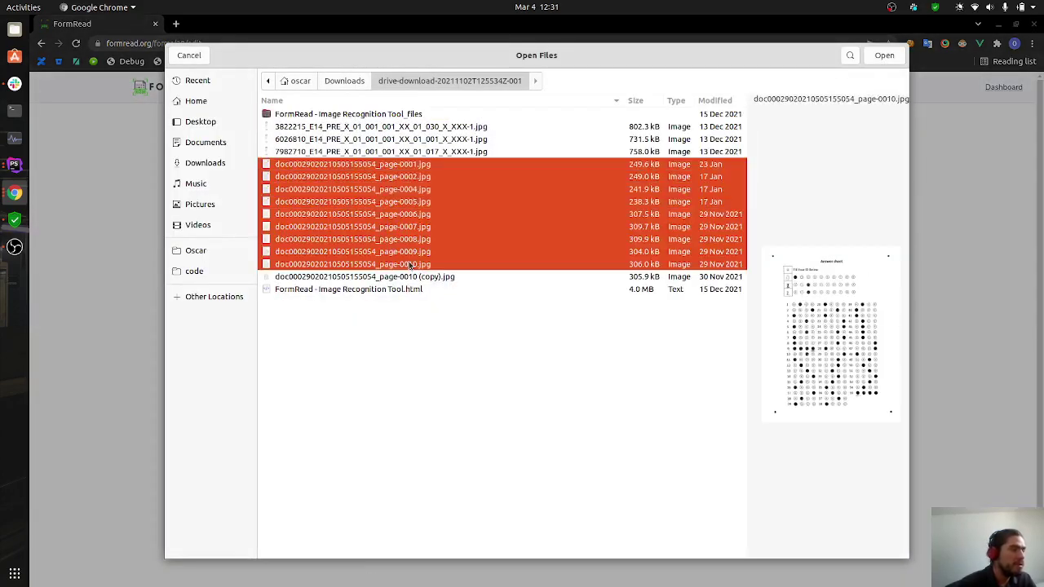
key("Return")
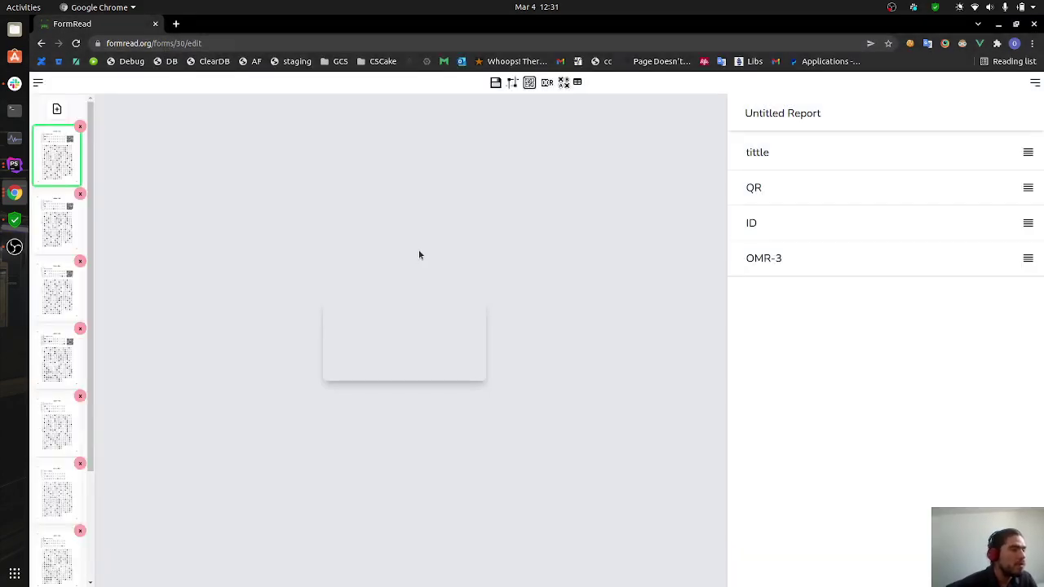
Rename the report title to 'Video test form' and save it.
left_click(740, 115)
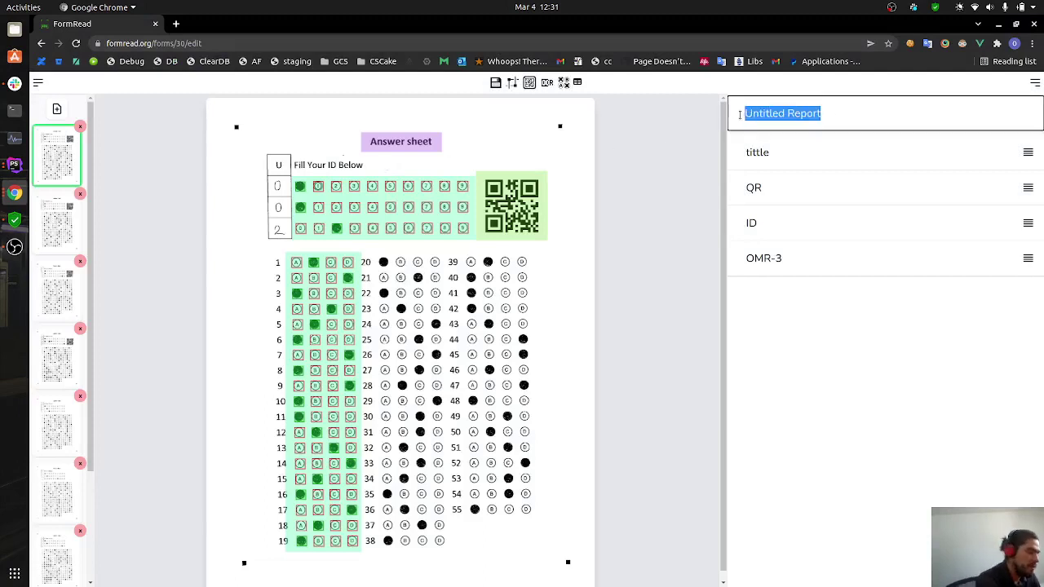
type("Vide")
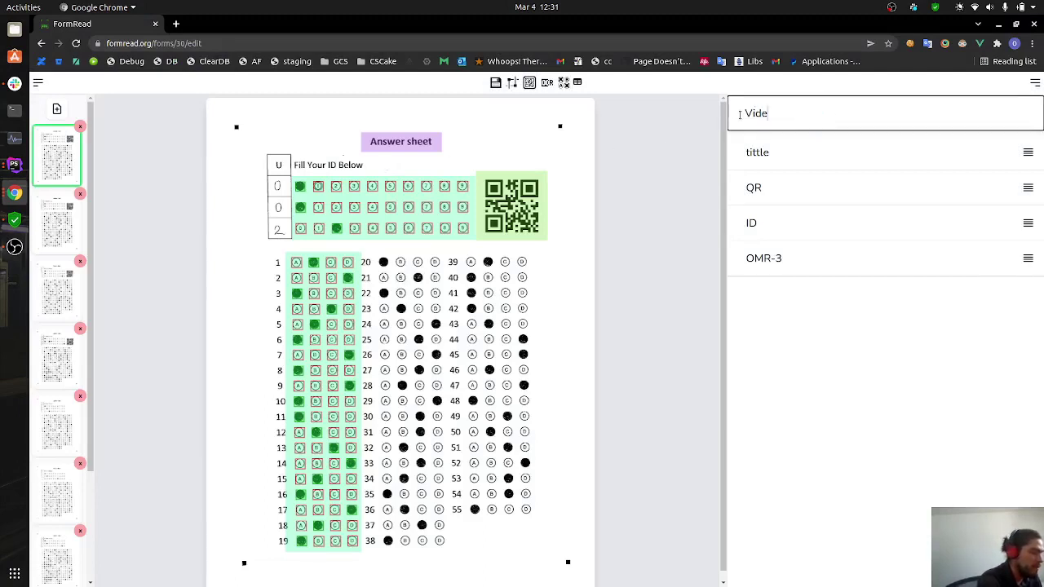
type("to test form")
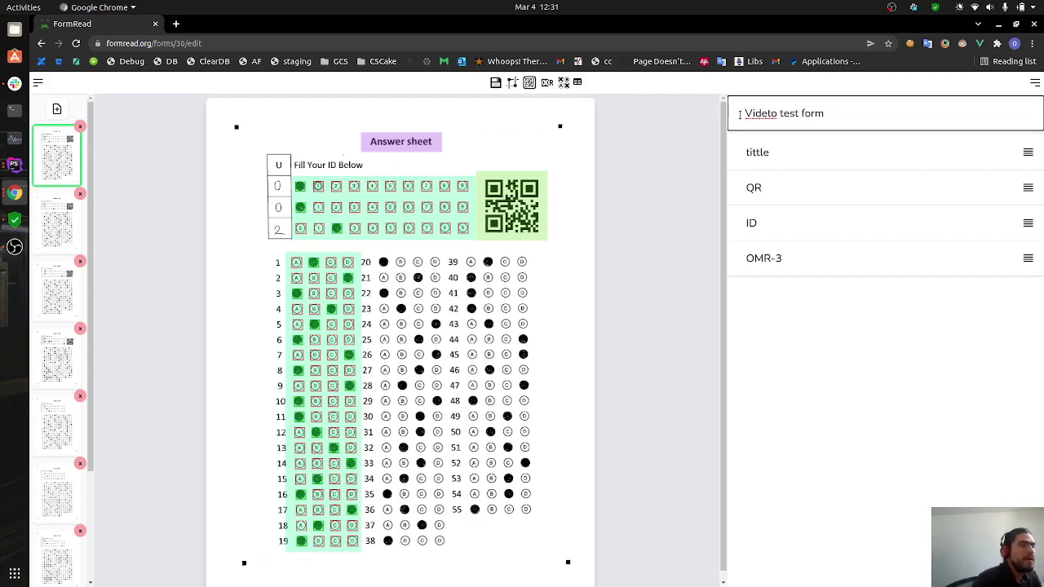
key("BackSpace")
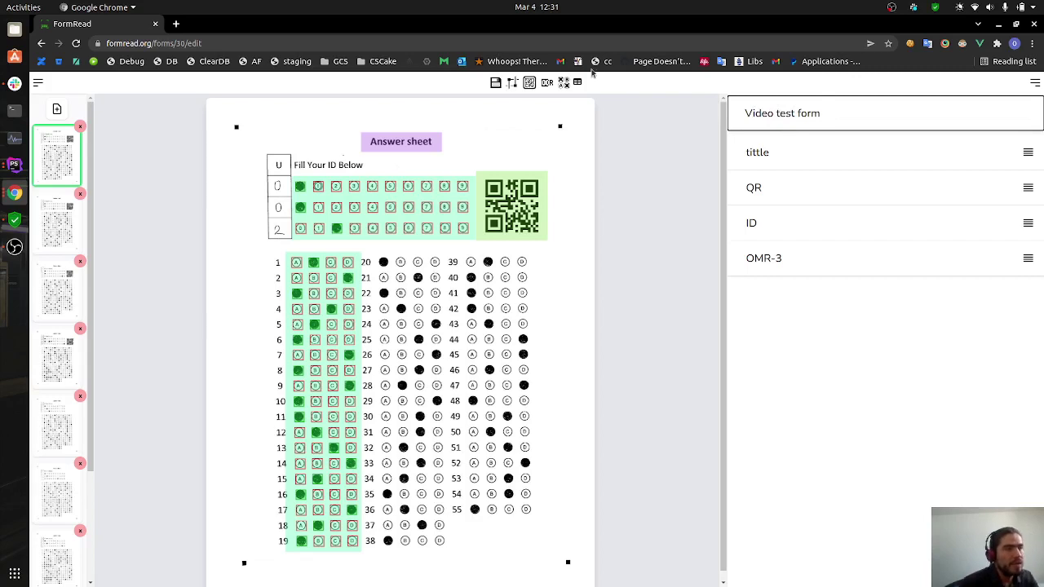
left_click(495, 83)
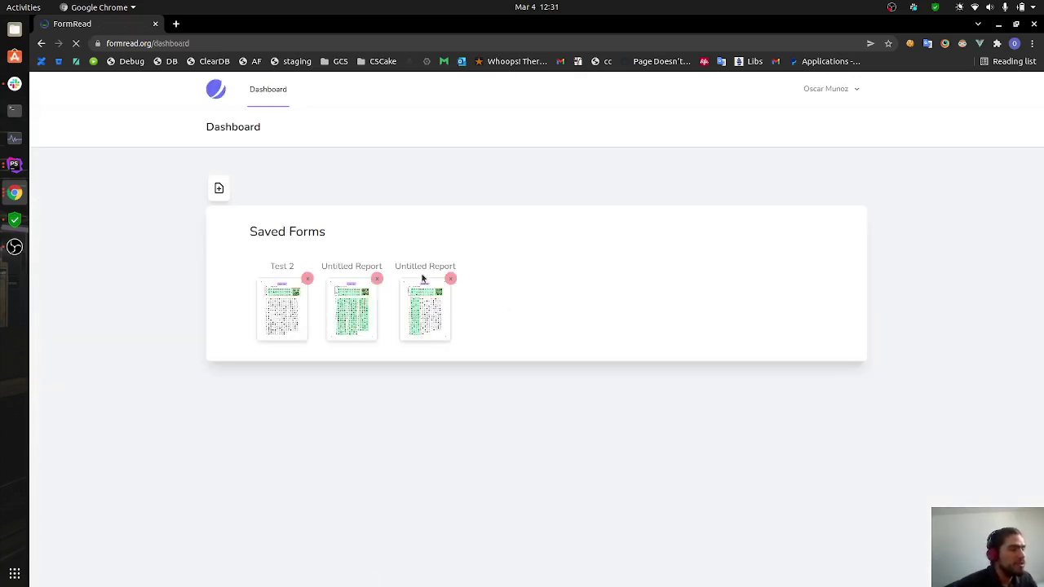
Open Video test form and load page-0001 to page-0010 via From Scanner.
left_click_drag(401, 266, 486, 266)
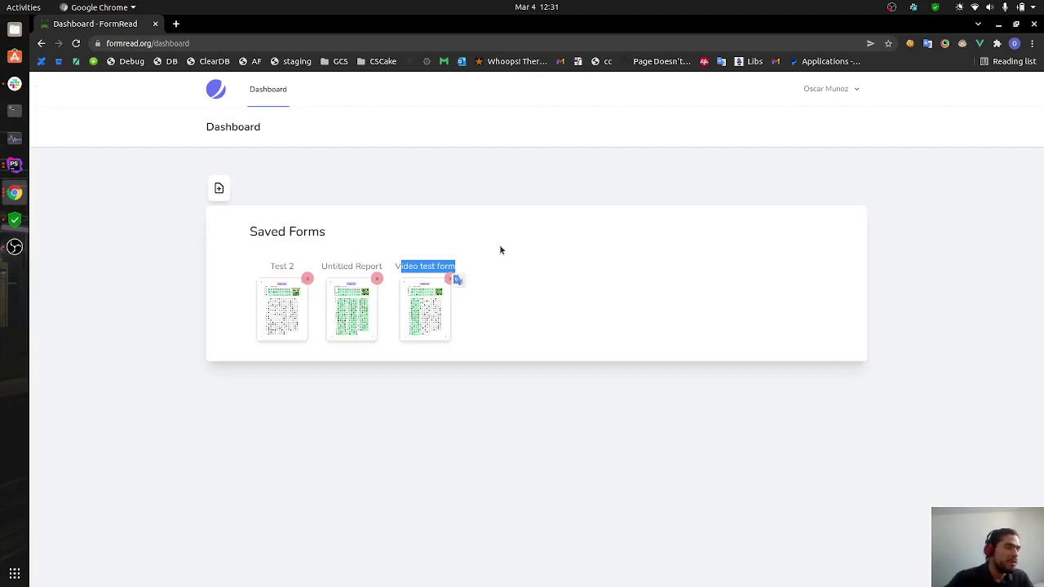
left_click(495, 256)
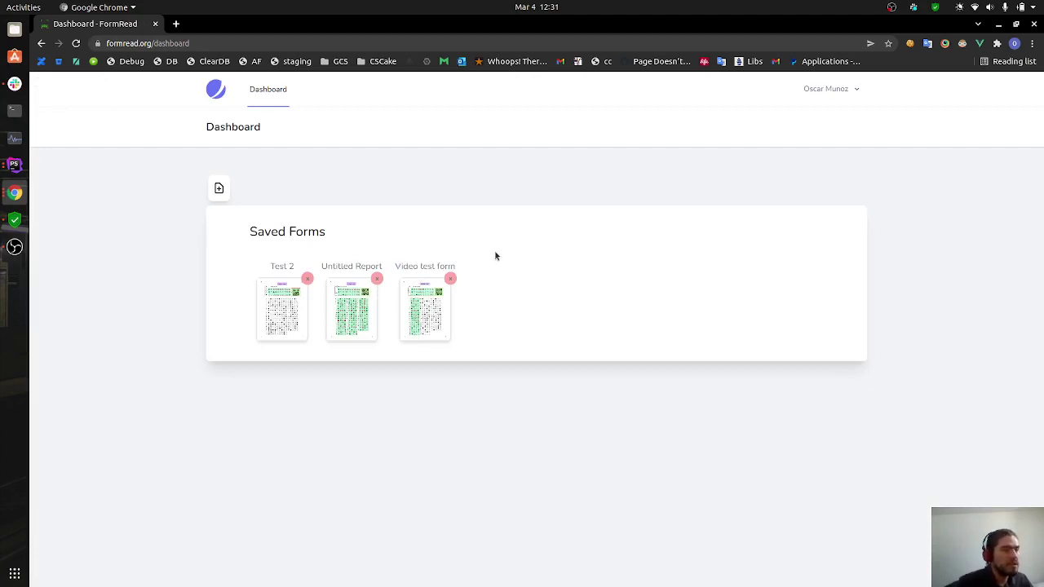
left_click(427, 316)
left_click(588, 269)
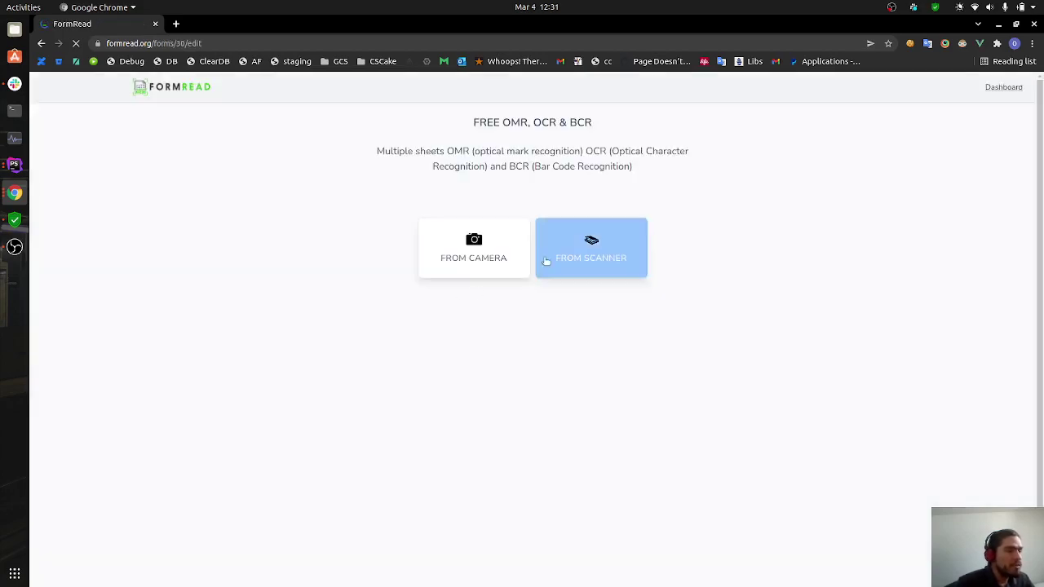
left_click(367, 164, "shift")
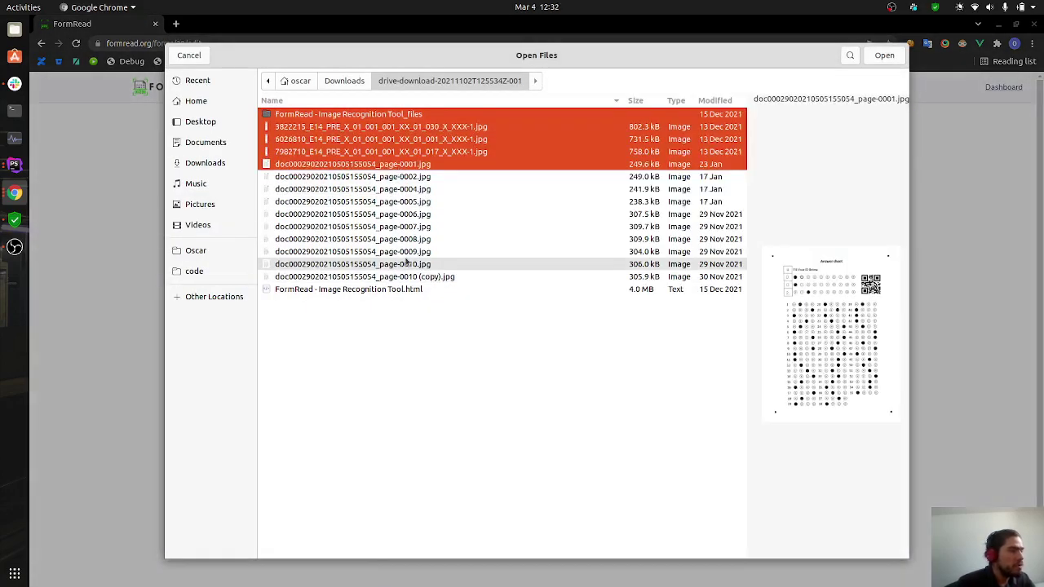
key("Down")
key("Up")
left_click(403, 265, "shift")
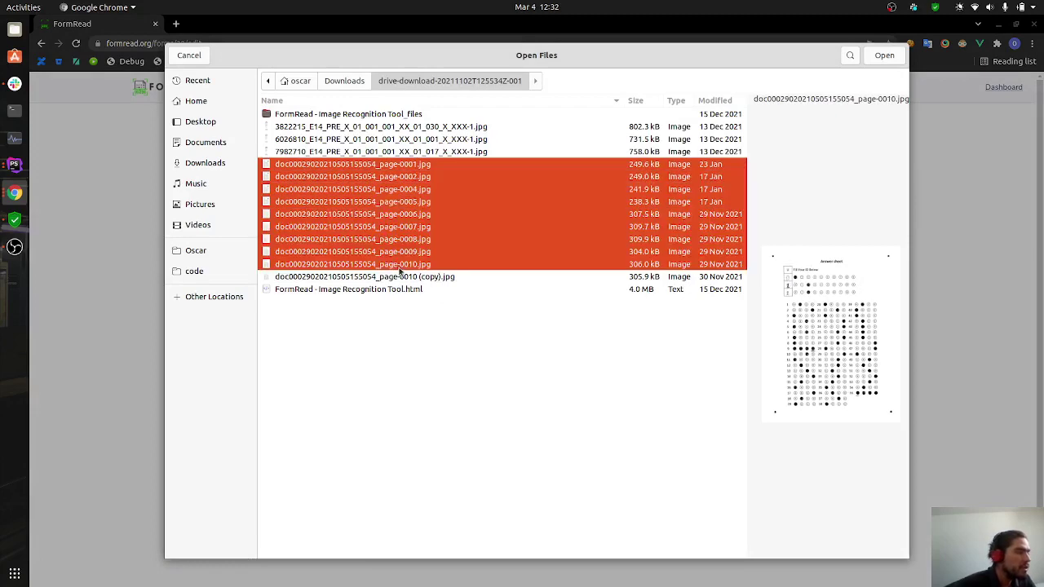
key("Return")
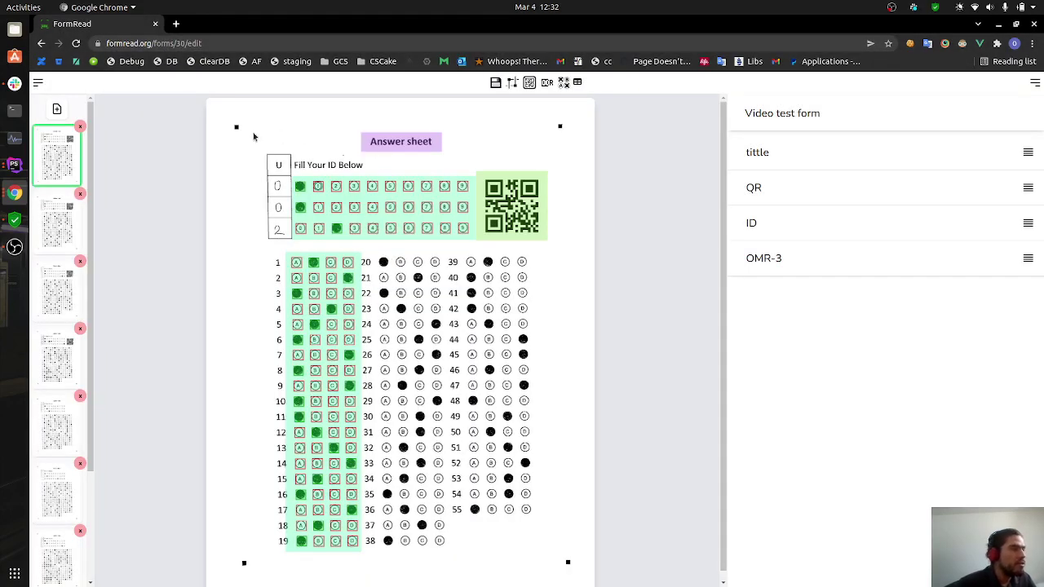
Delete the old regions, fit four Corners anchors onto the sheet's corner marks, and apply.
left_click_drag(215, 106, 592, 576)
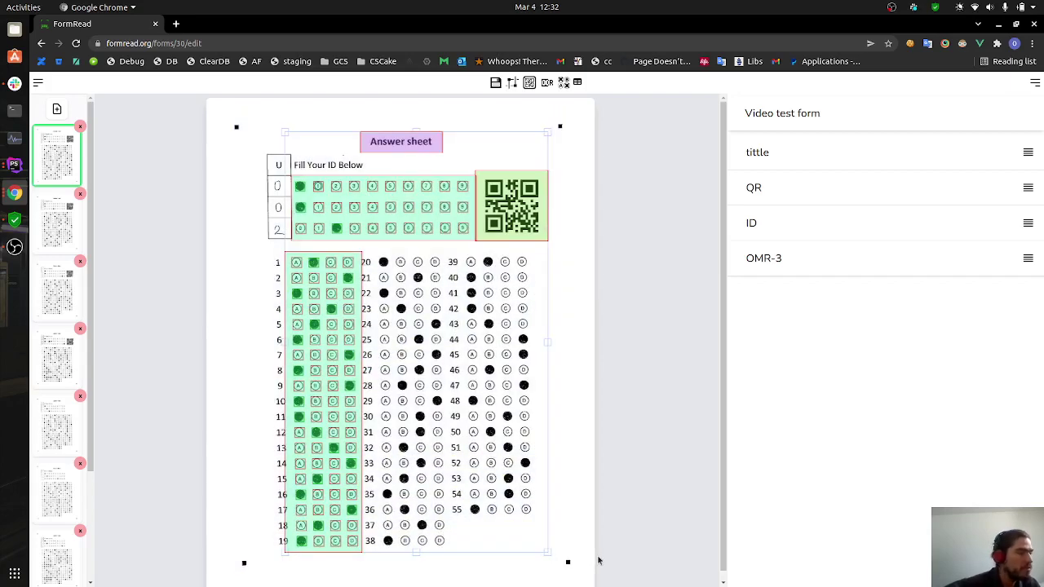
left_click(598, 560)
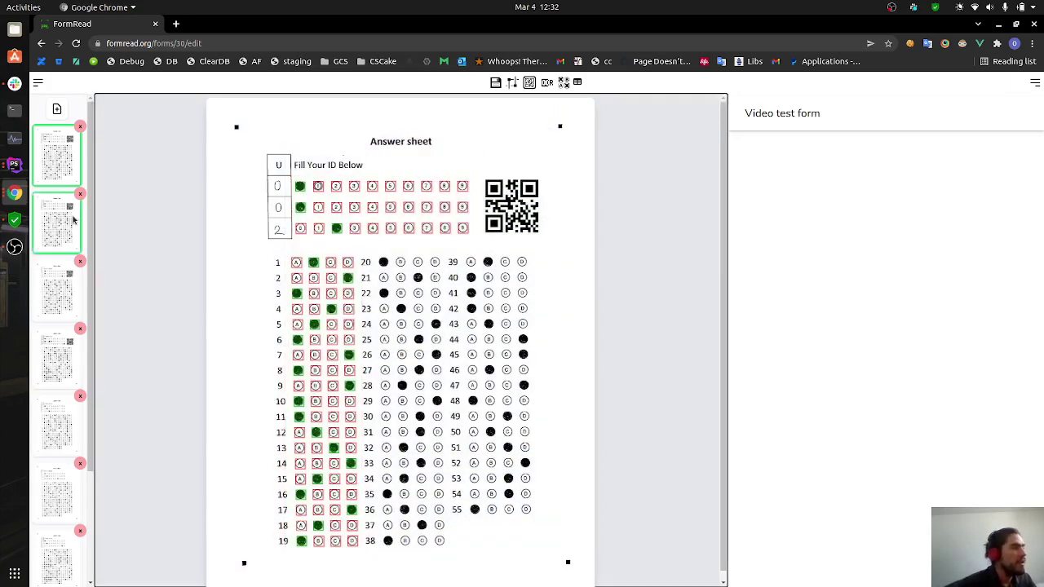
left_click(512, 83)
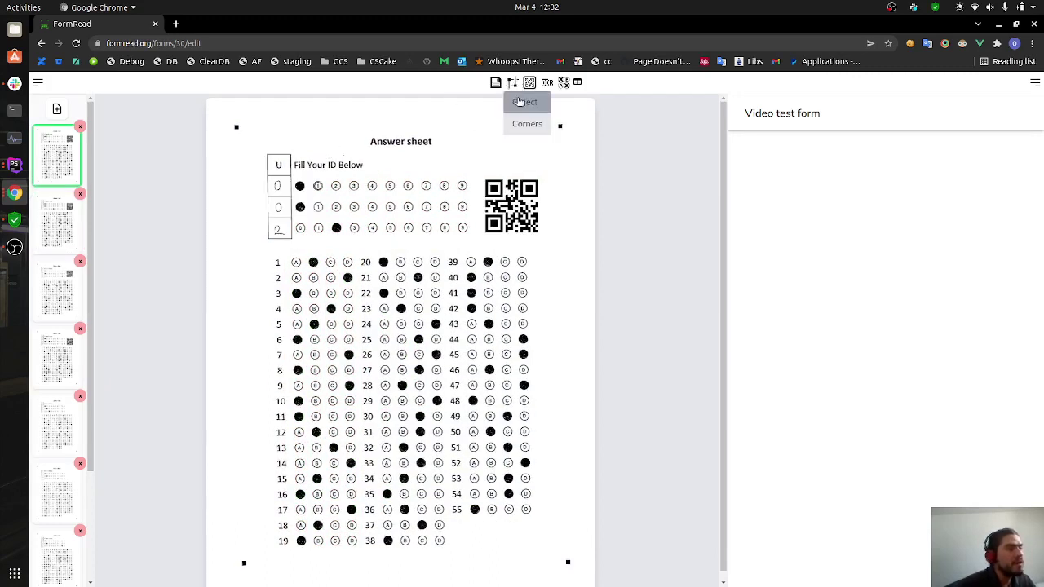
left_click(525, 103)
left_click_drag(255, 140, 236, 128)
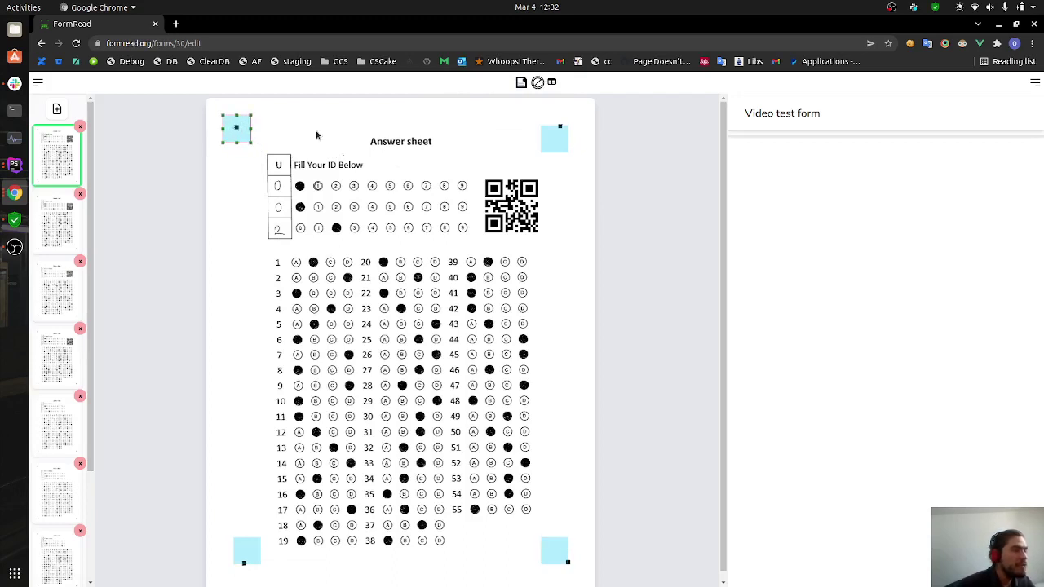
left_click_drag(552, 140, 560, 127)
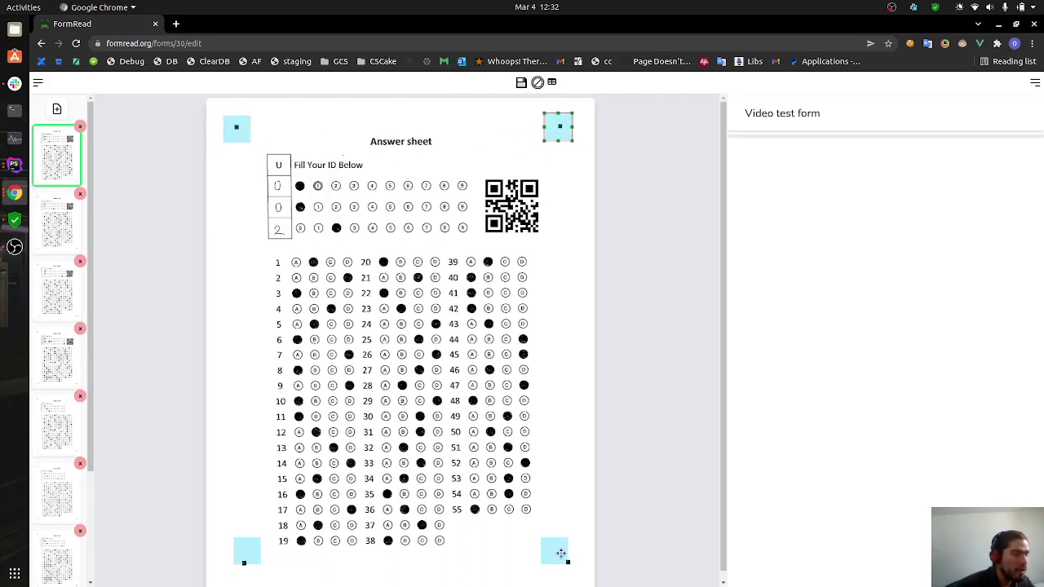
left_click_drag(556, 550, 568, 563)
left_click_drag(237, 543, 233, 556)
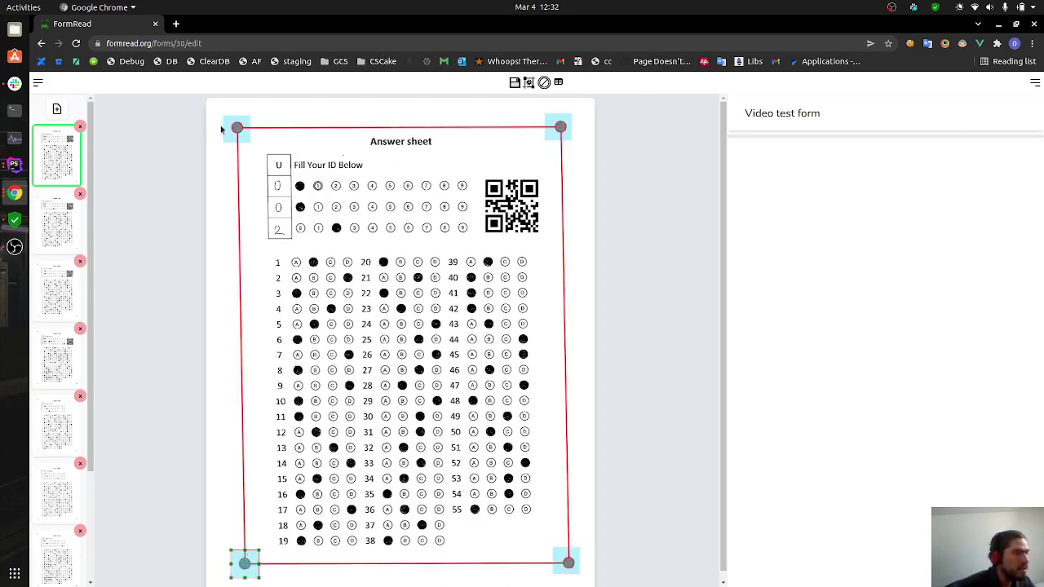
left_click(528, 83)
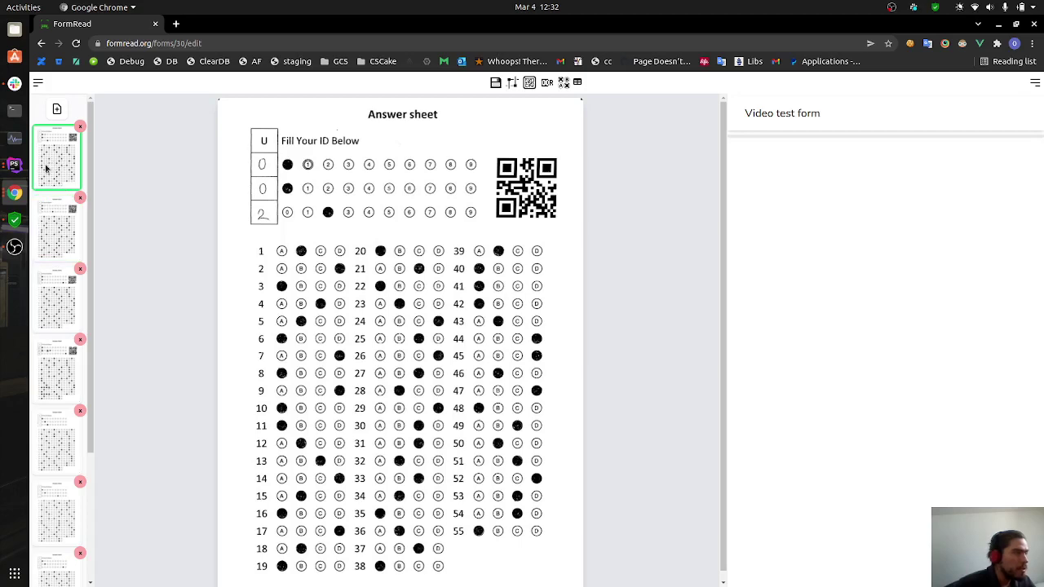
Browse the second and third scanned pages, then return to the first.
left_click(47, 219)
left_click(49, 278)
left_click(52, 235)
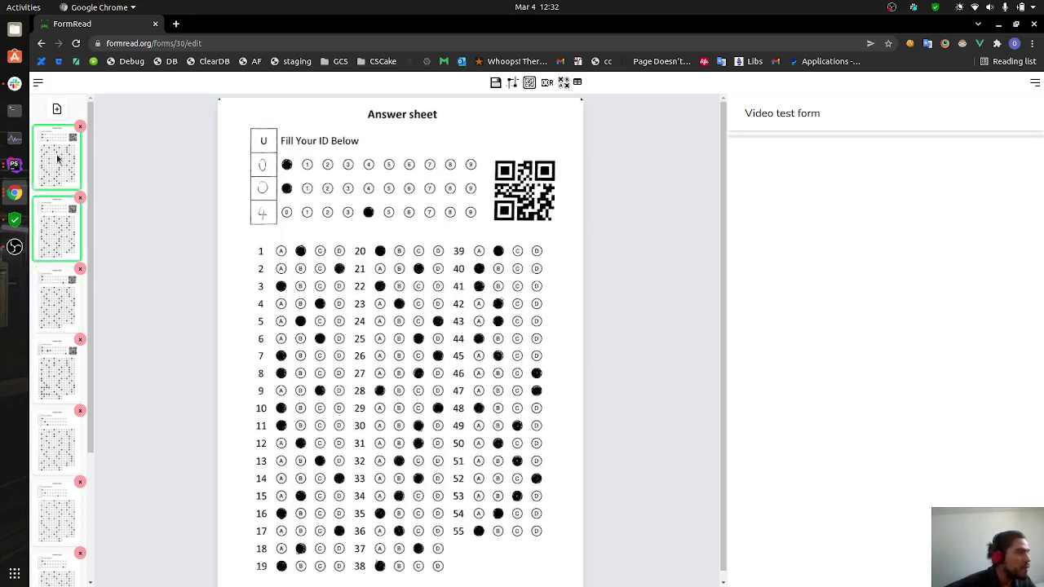
left_click(64, 160)
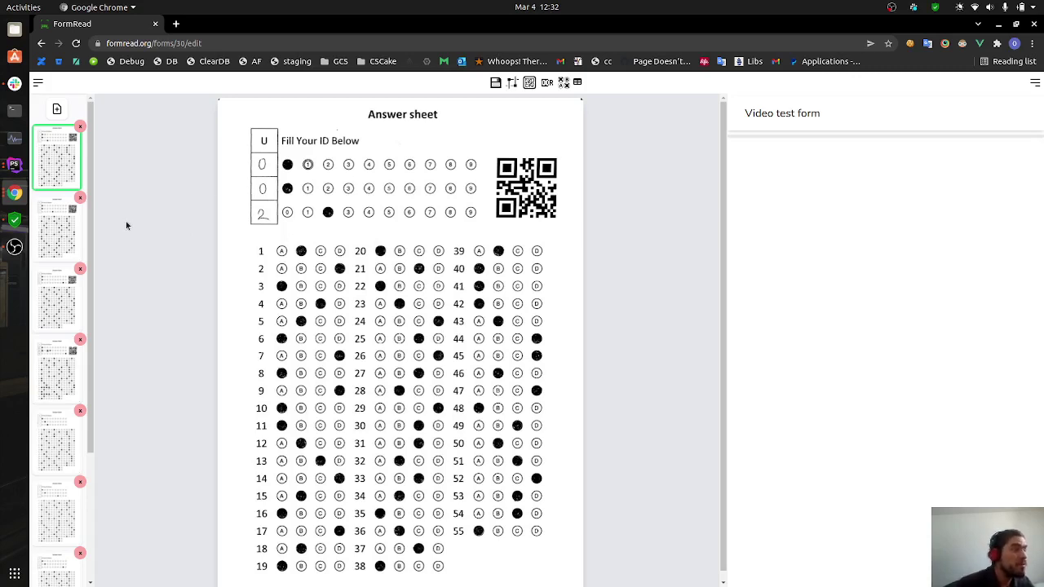
Place barcode region BCR-4 and drag it over the sheet's QR code.
left_click(514, 83)
left_click(529, 83)
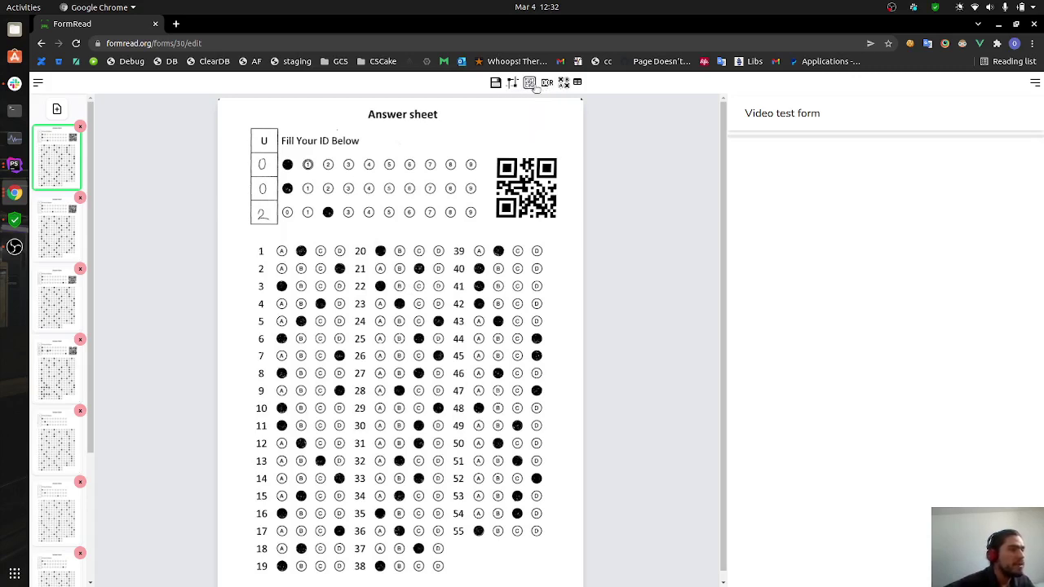
left_click(416, 361)
left_click_drag(417, 368, 573, 227)
Check pages one to four, then move and resize the green region around the Answer sheet title.
left_click(67, 230)
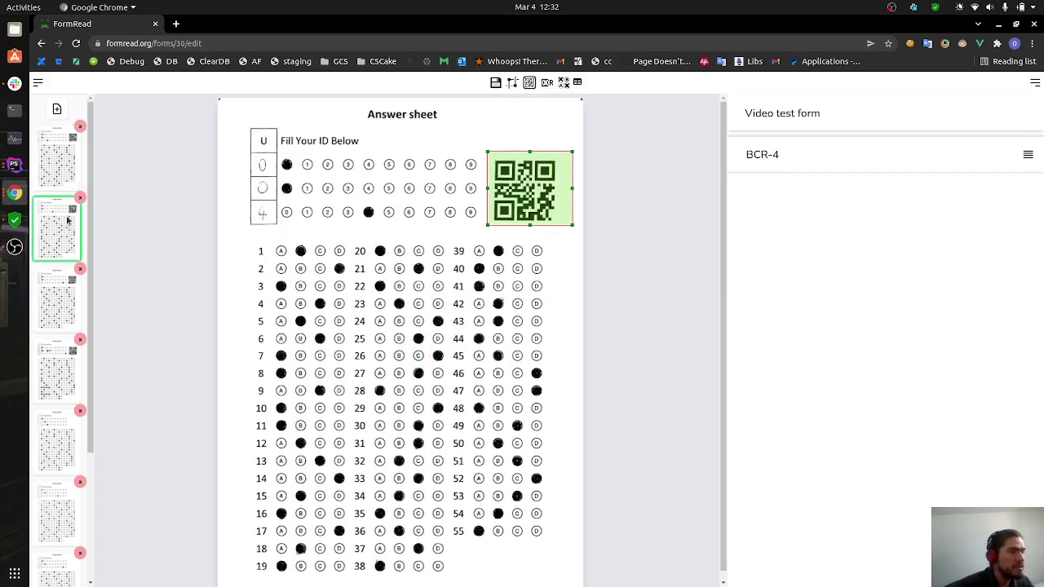
left_click(61, 162)
left_click(53, 298)
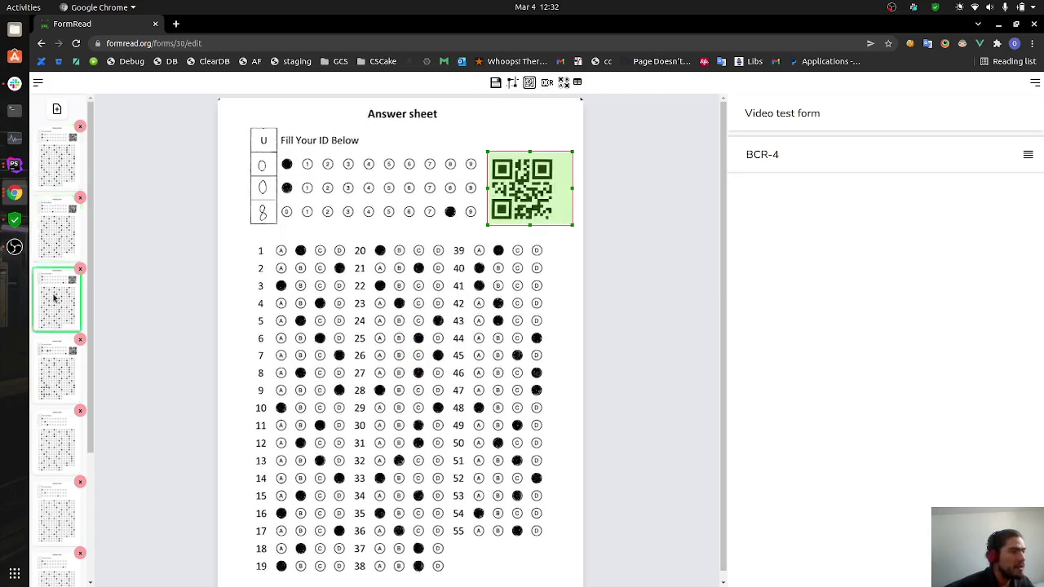
left_click(54, 346)
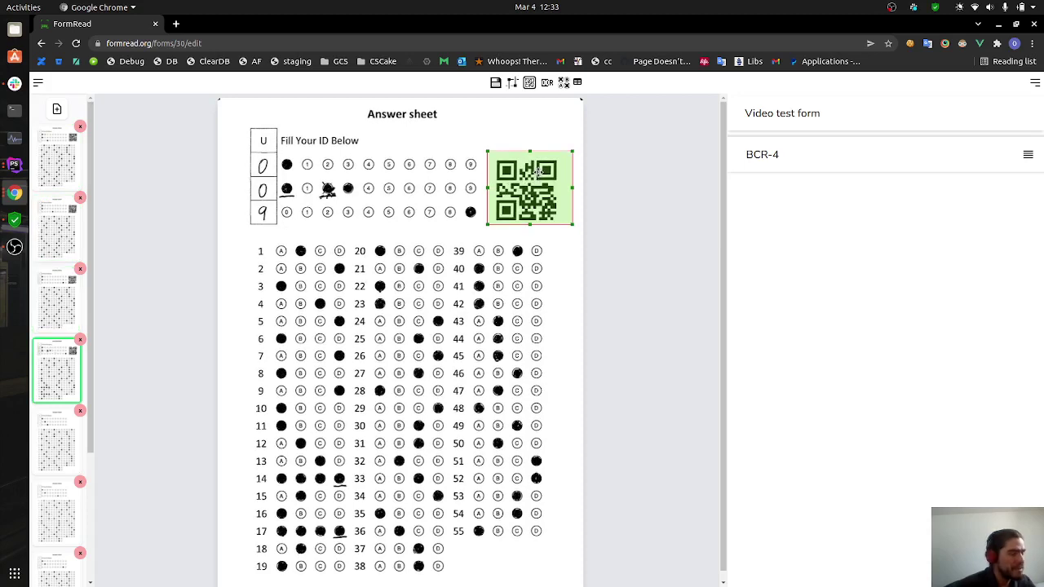
left_click_drag(532, 178, 405, 144)
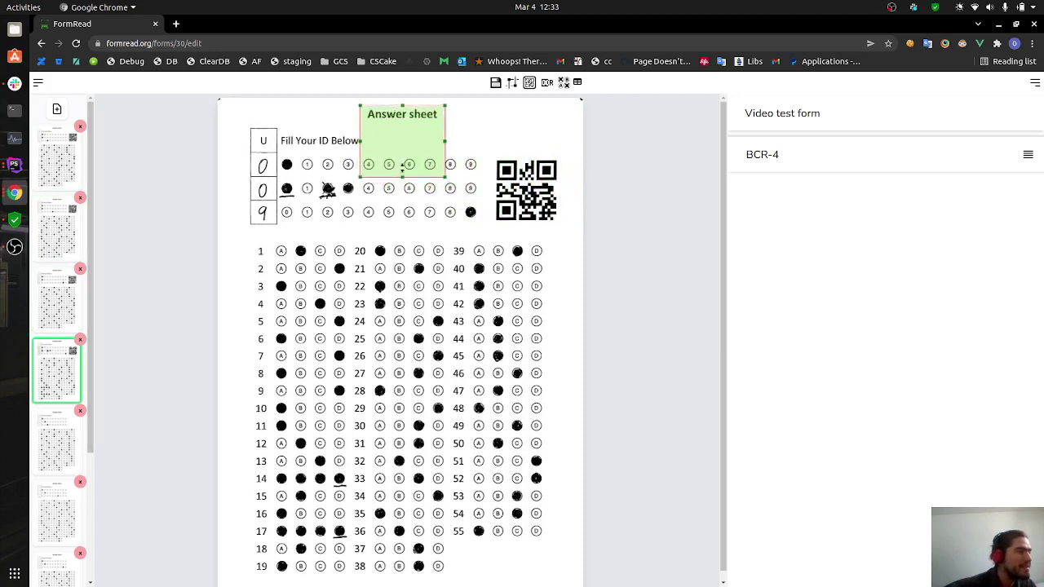
left_click_drag(401, 183, 400, 120)
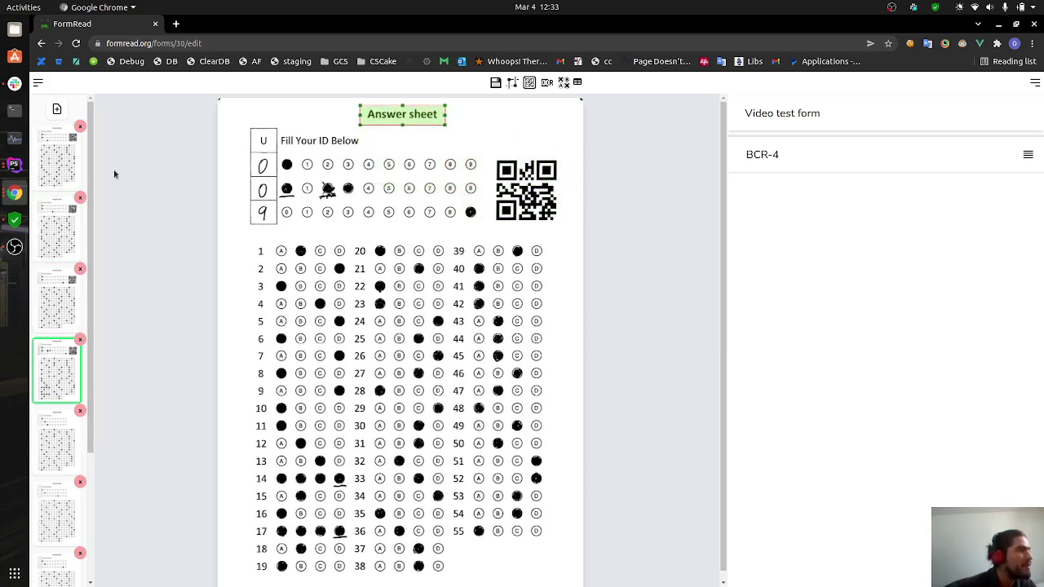
Verify the title region on pages one through six, ending on the first page.
left_click(57, 161)
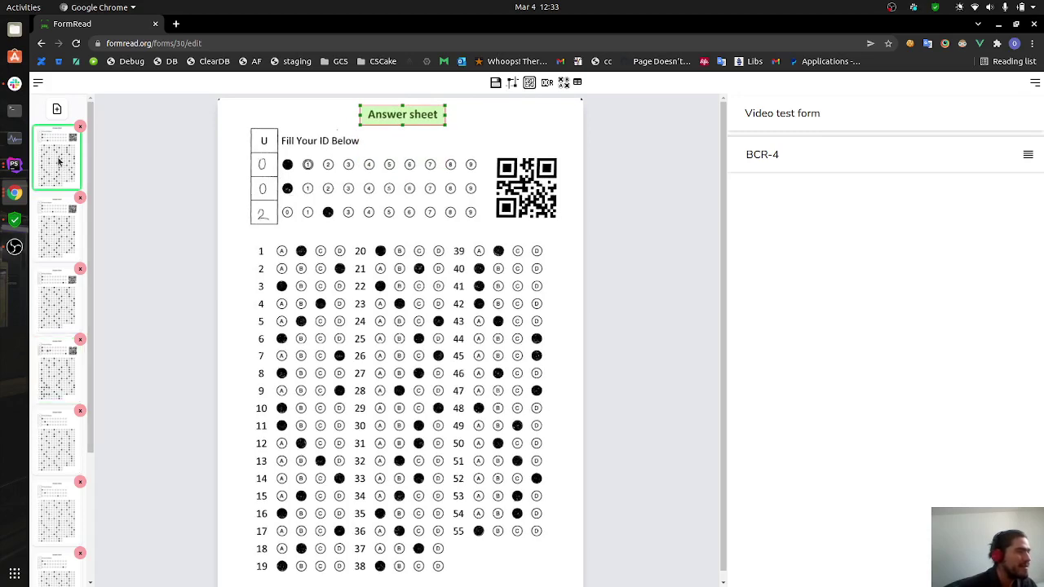
left_click(56, 217)
left_click(52, 314)
left_click(59, 364)
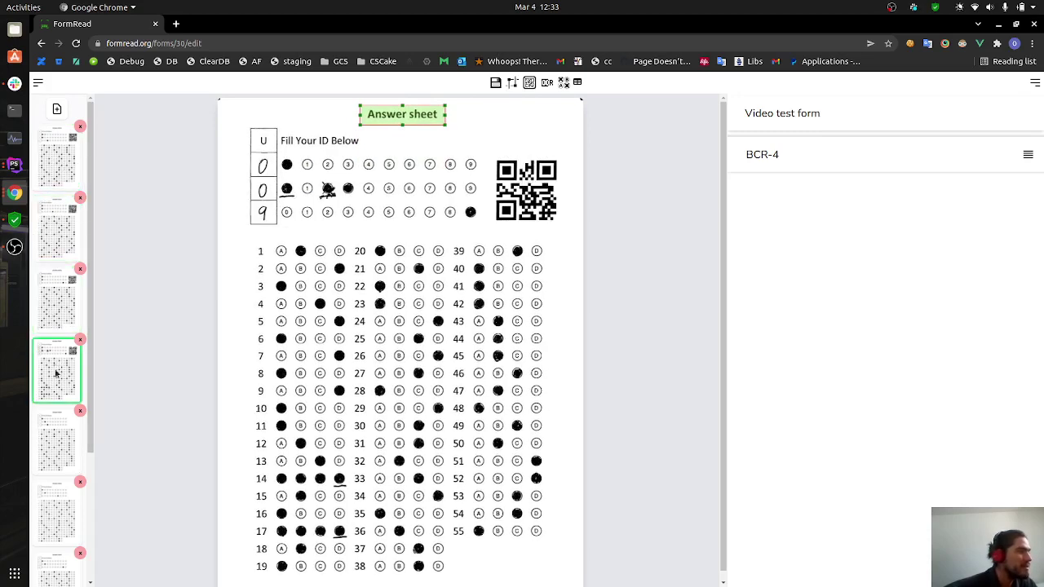
left_click(64, 424)
scroll(64, 440, "down", 1)
left_click(63, 460)
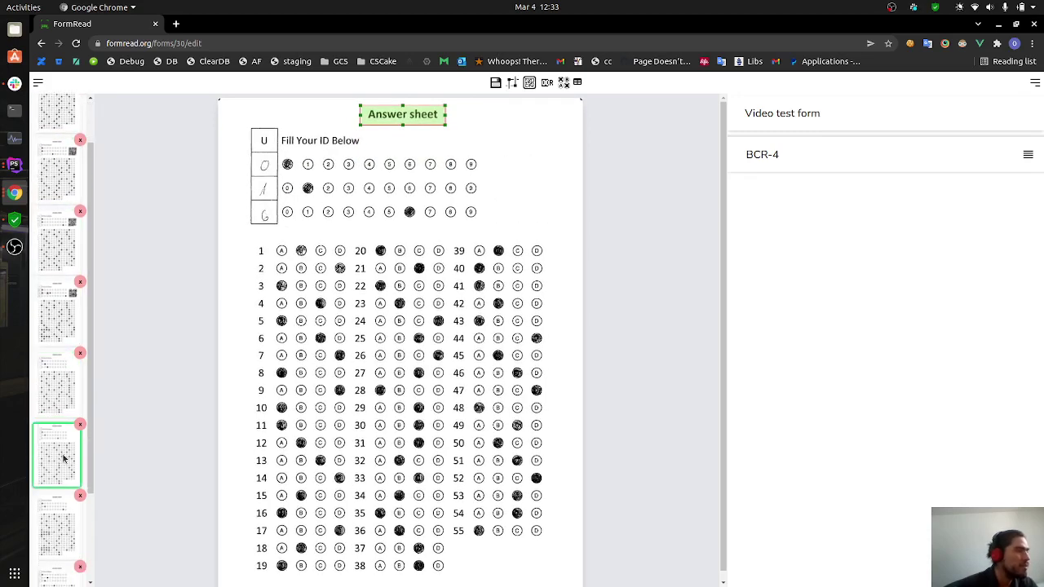
scroll(63, 462, "up", 1)
left_click(49, 167)
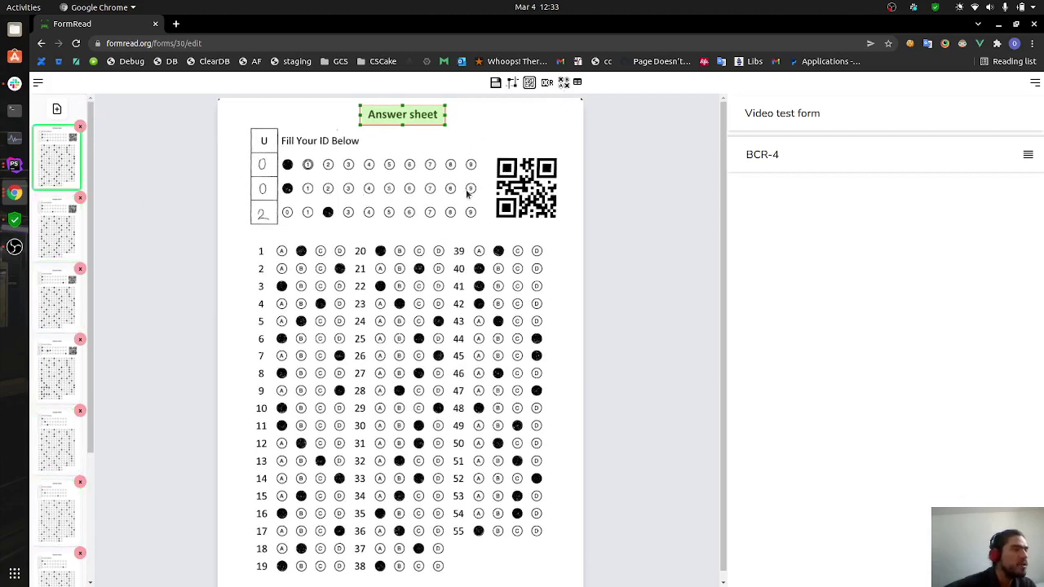
left_click(529, 82)
Fit OMR-5 over the three-row ID bubble grid and check its alignment on pages one to five.
left_click_drag(411, 358, 488, 226)
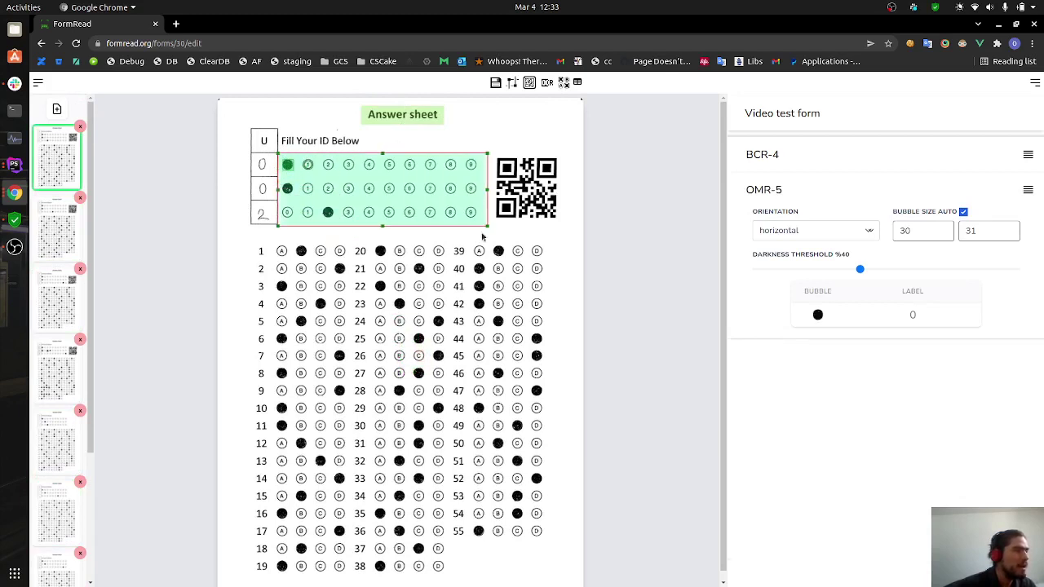
left_click(66, 241)
left_click(57, 313)
left_click(55, 357)
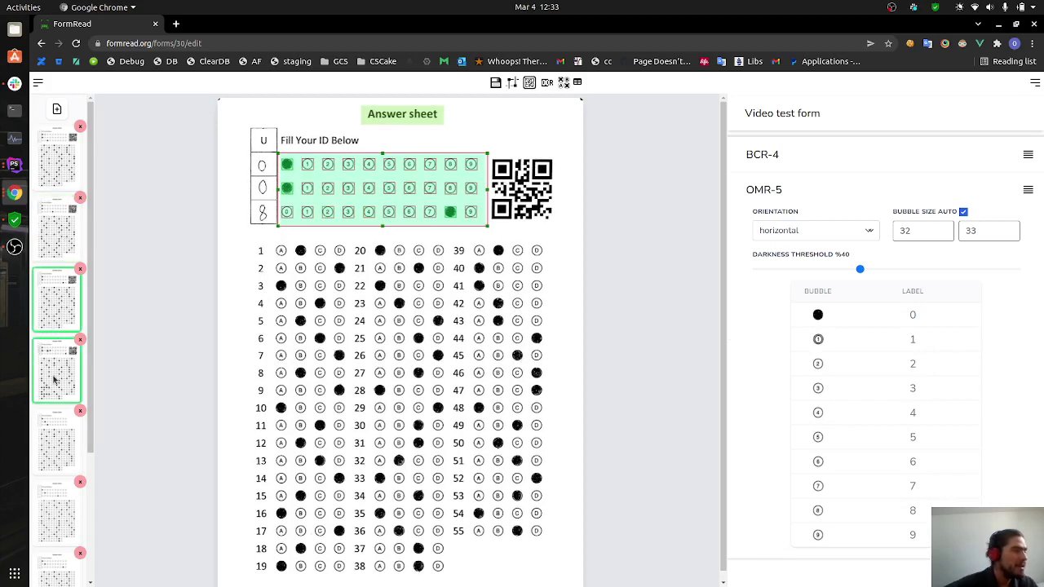
left_click(51, 428)
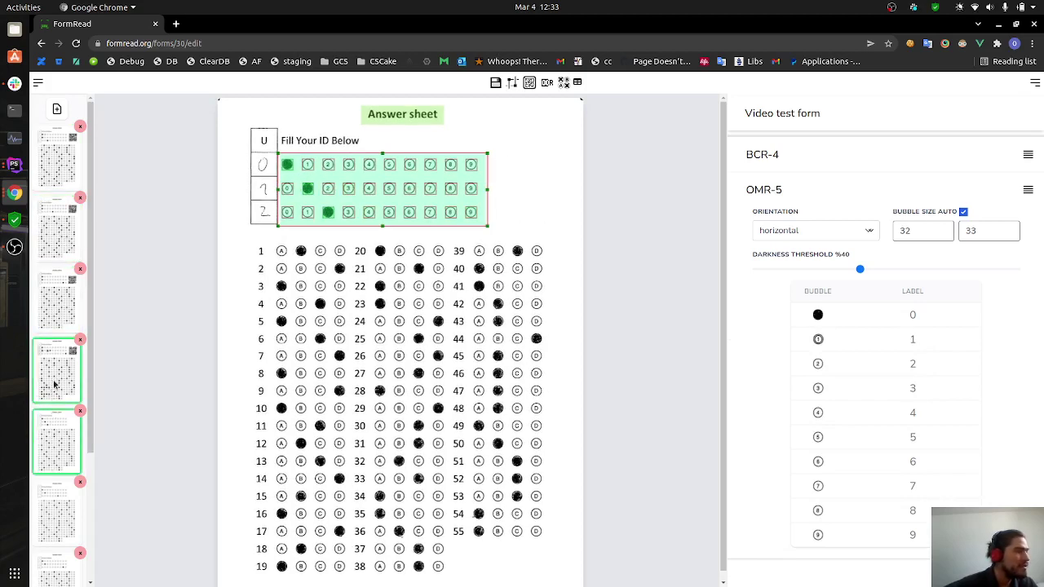
left_click(57, 383)
left_click(58, 309)
left_click(55, 235)
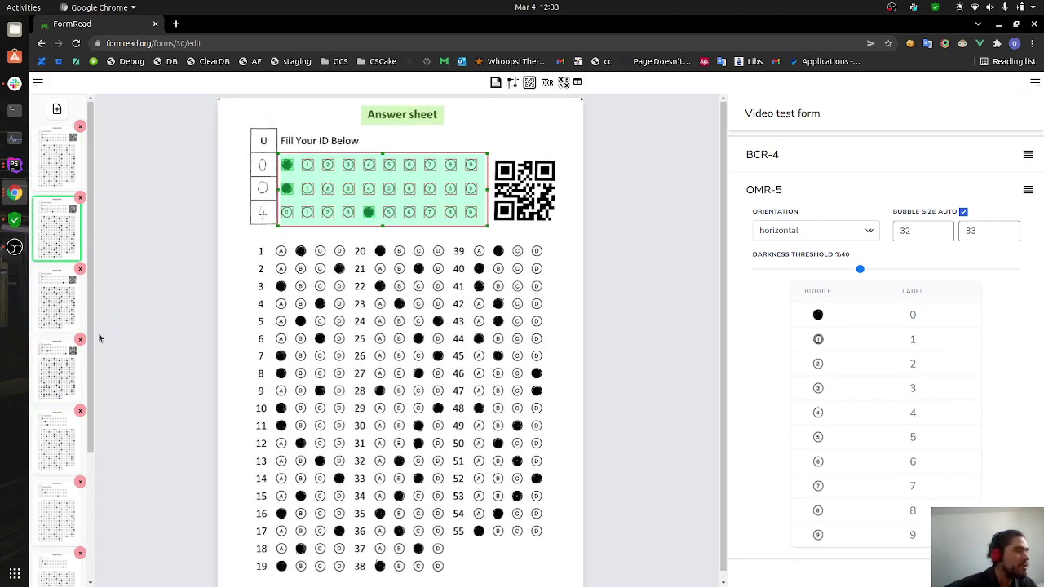
left_click(67, 161)
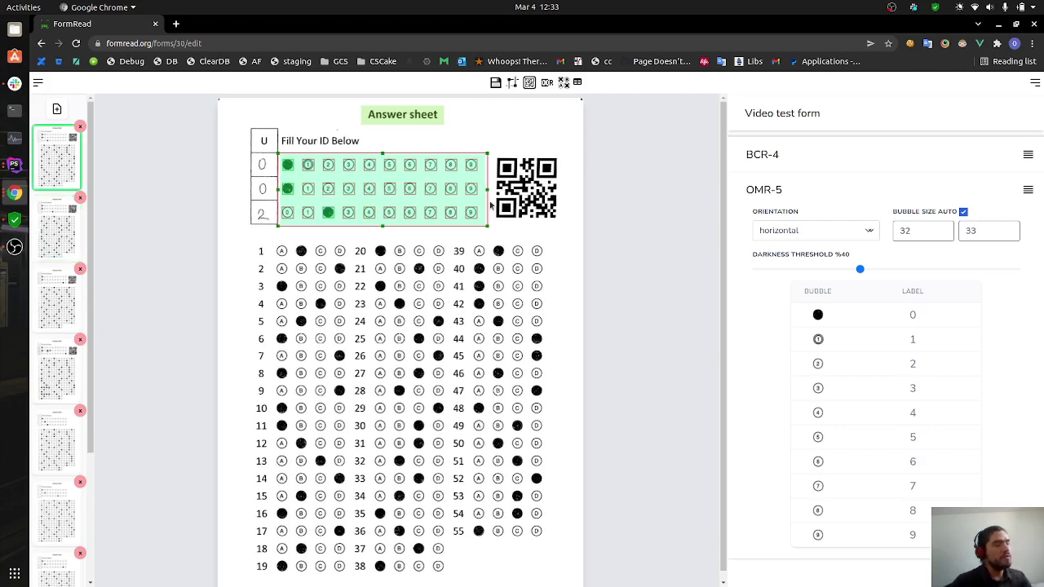